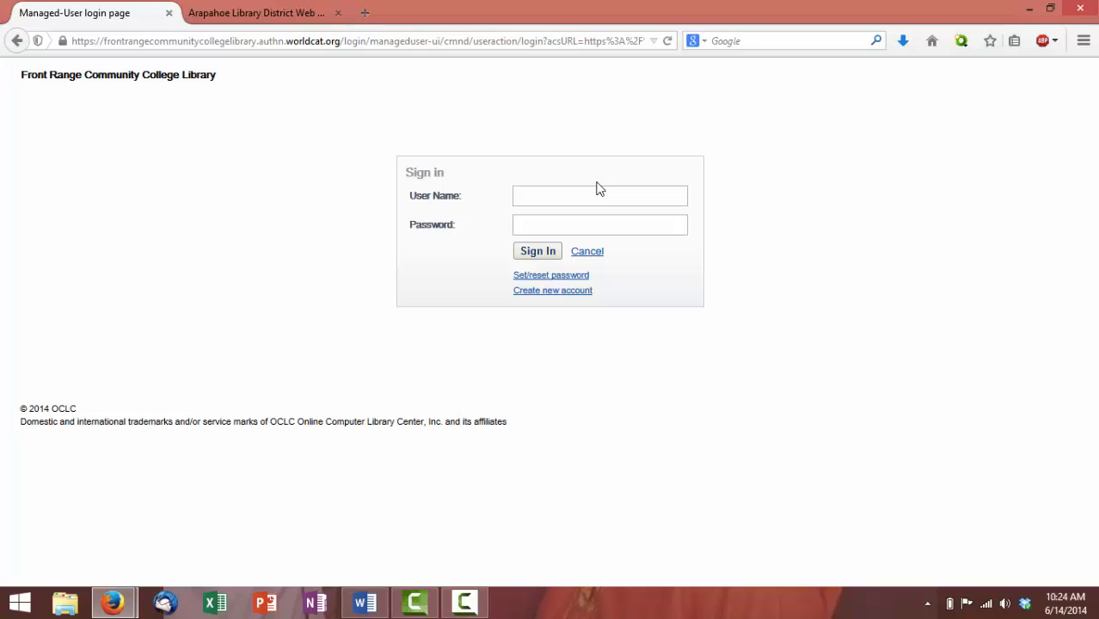
# Sign in to WorldShare with the staff user name and password
pyautogui.click(598, 196)
pyautogui.write('jeeksraj')
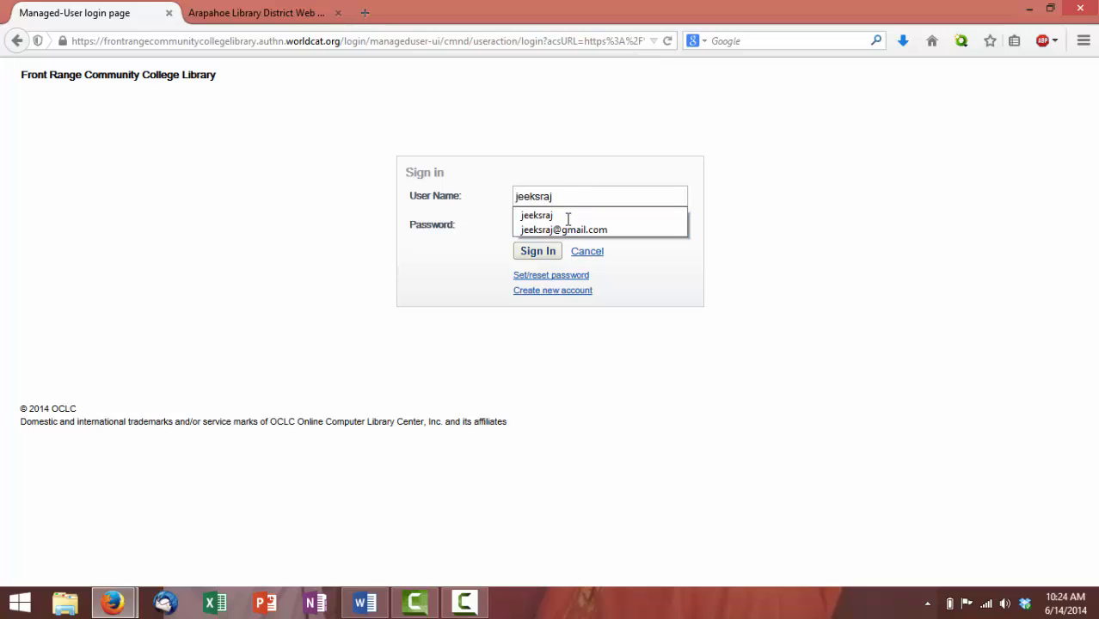
pyautogui.press('Tab')
pyautogui.write('••')
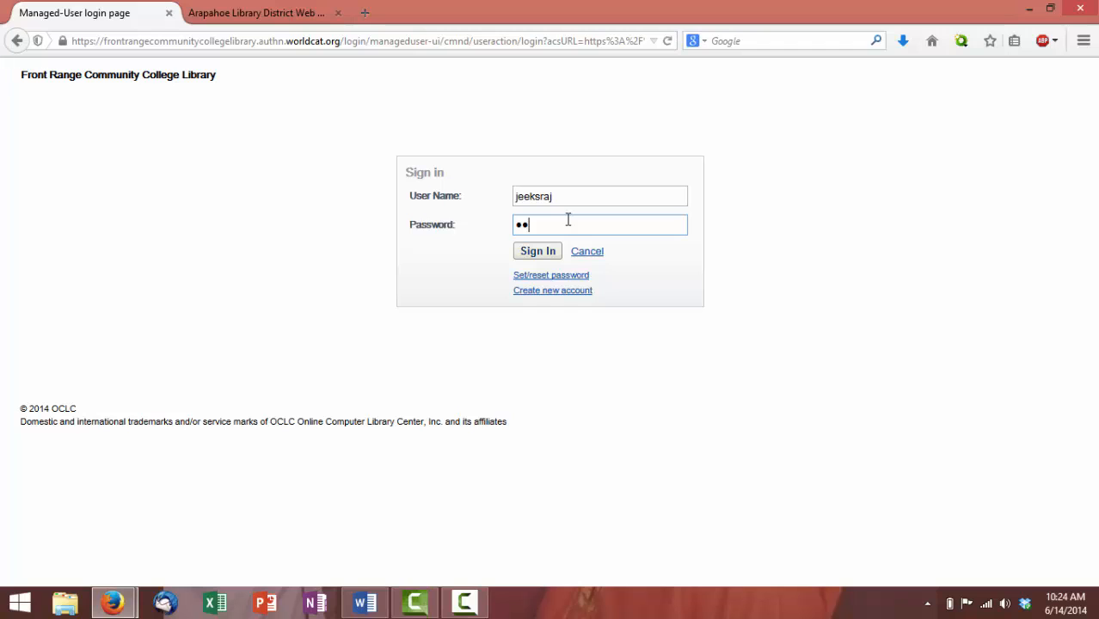
pyautogui.write('••••••')
pyautogui.press('Return')
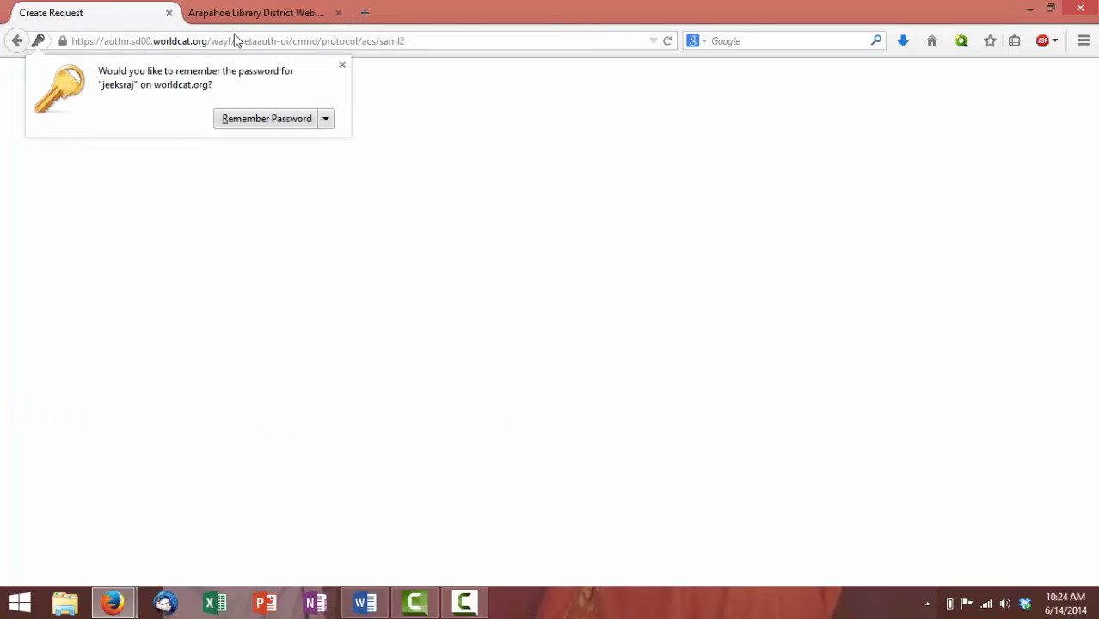
# Dismiss the remember-password prompt and set Discover Items to search All WorldCat by Keyword
pyautogui.click(341, 65)
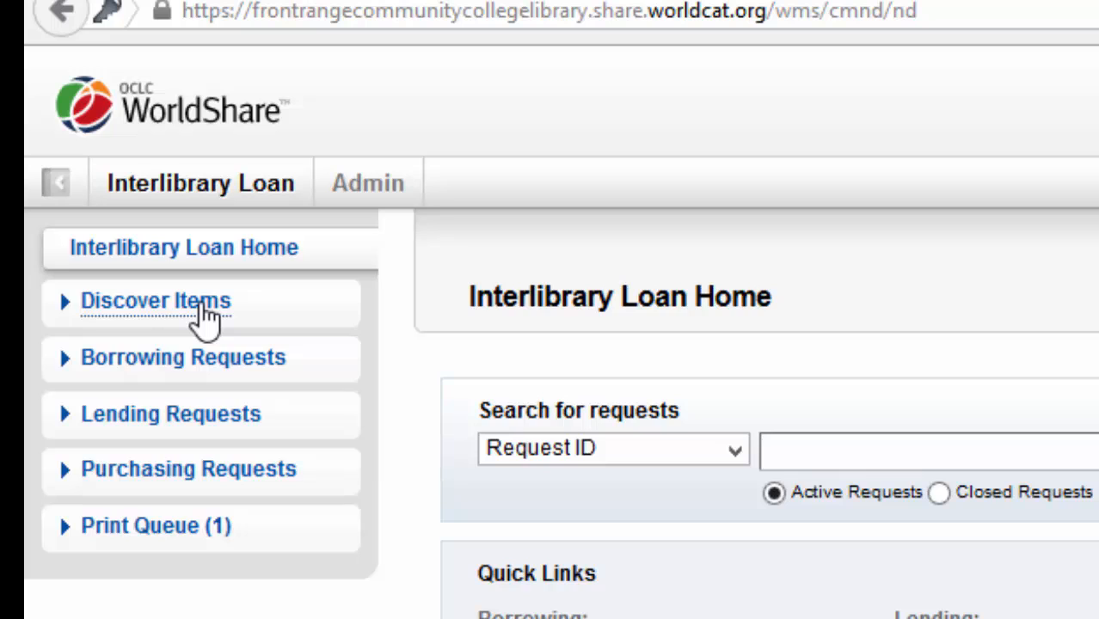
pyautogui.click(204, 316)
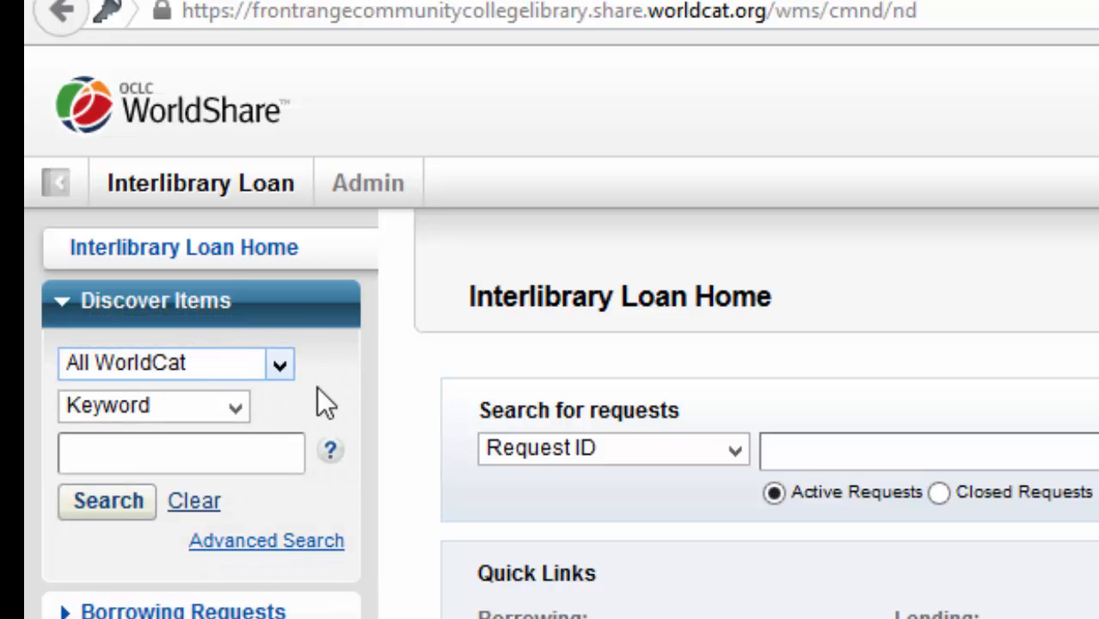
pyautogui.click(277, 366)
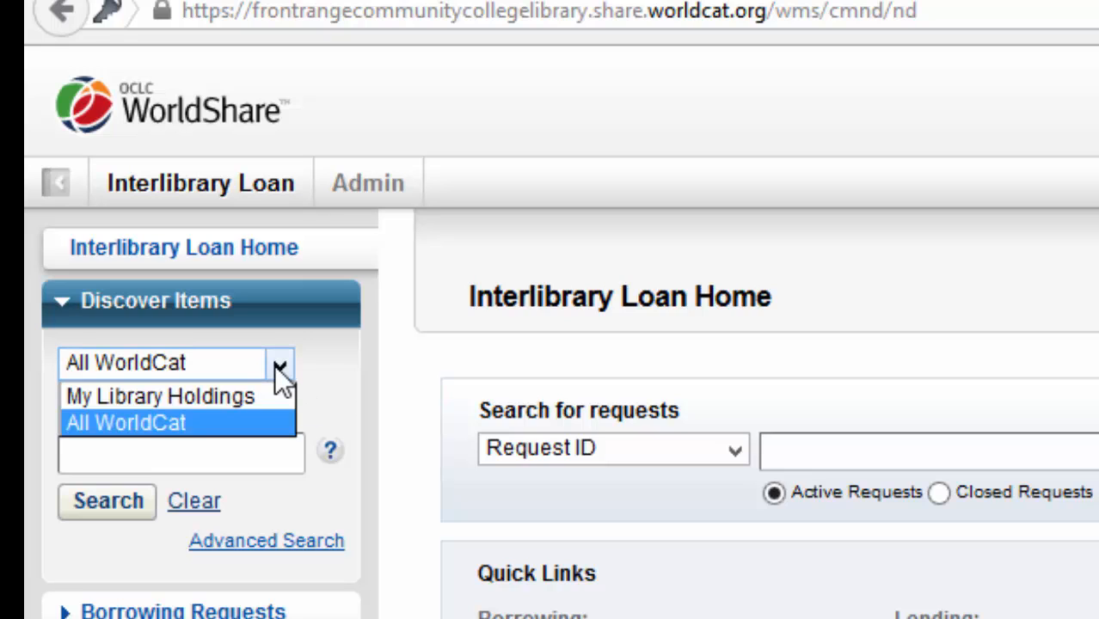
pyautogui.click(222, 430)
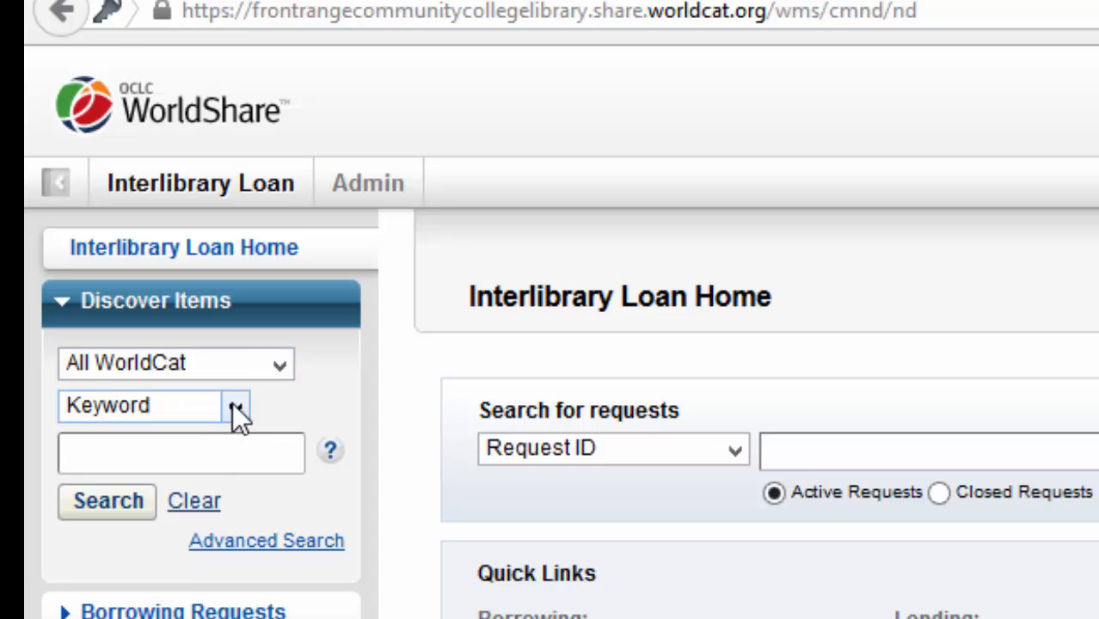
pyautogui.click(234, 406)
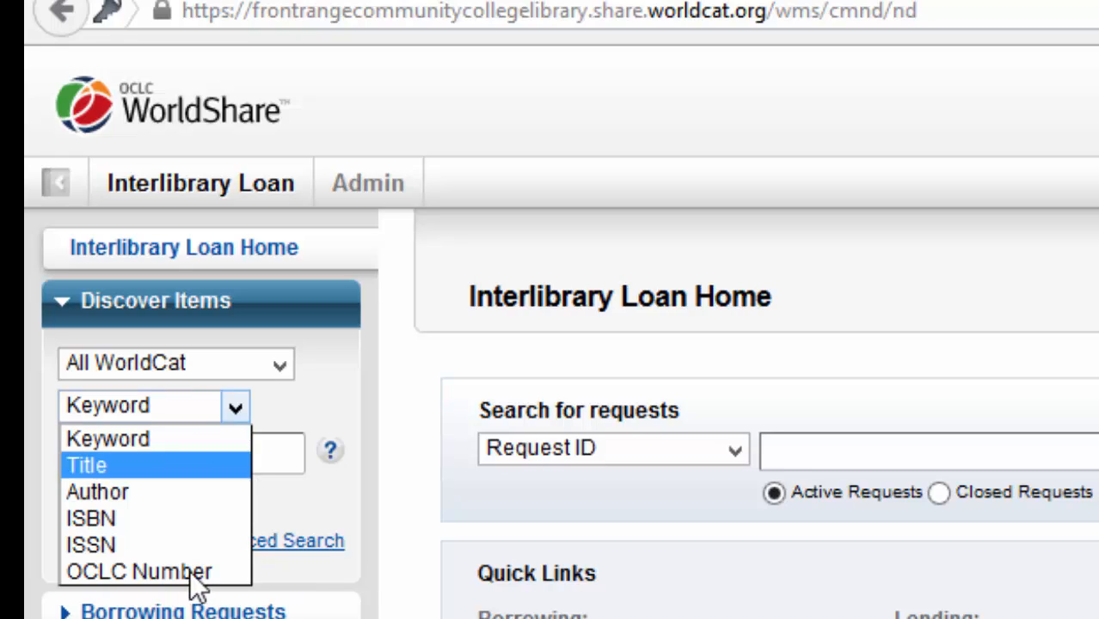
pyautogui.click(310, 563)
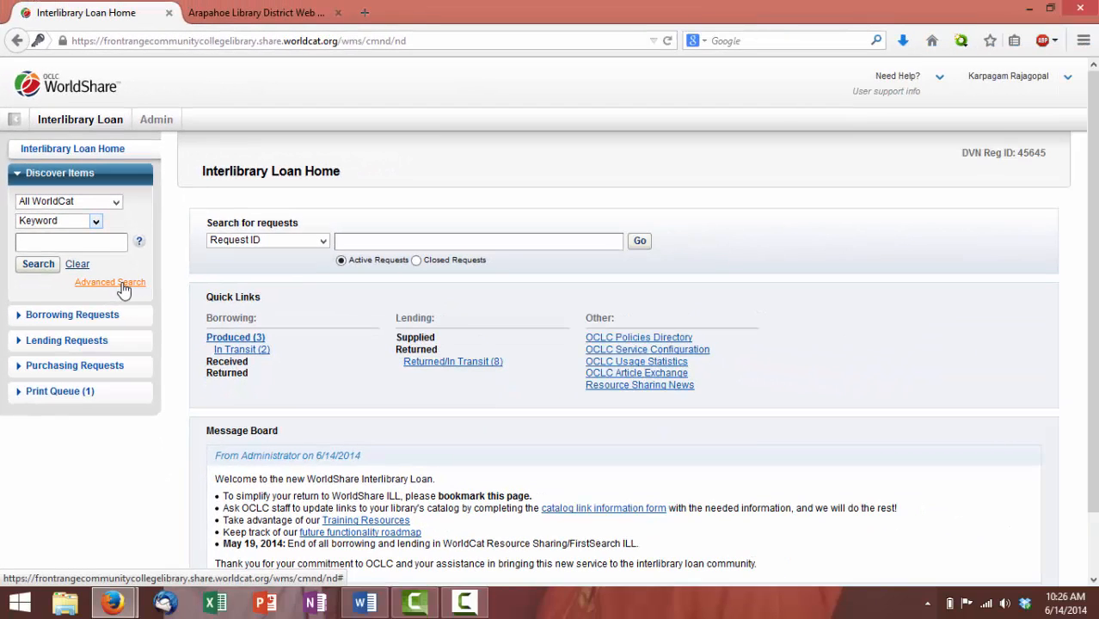
# In Advanced Search, set the first row to Title with the term 'secret museum'
pyautogui.click(120, 283)
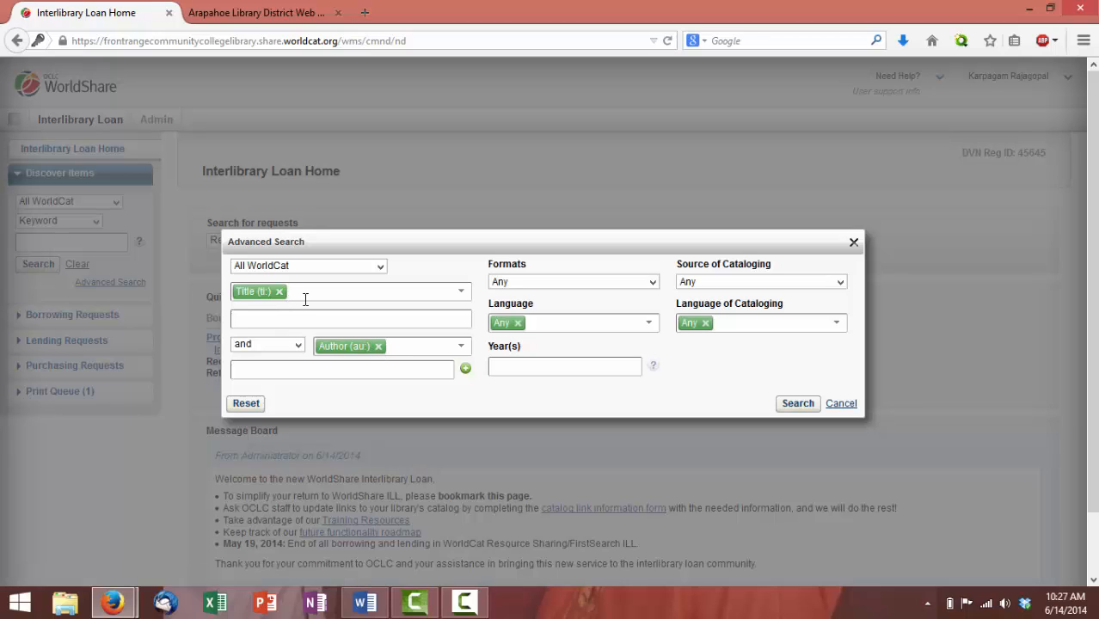
pyautogui.click(280, 291)
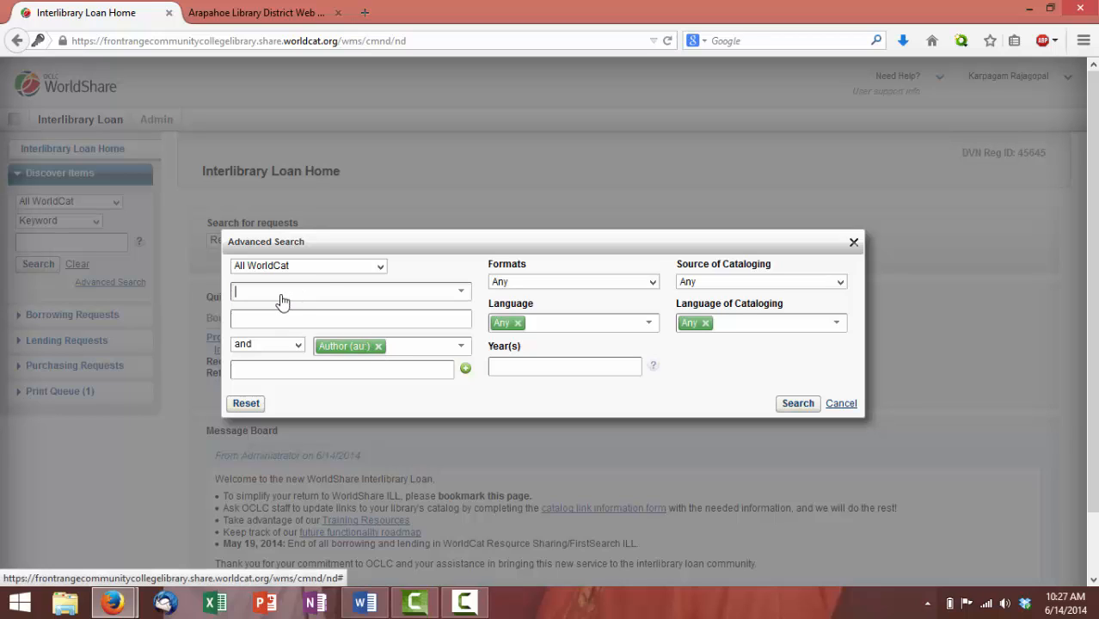
pyautogui.write('secret ')
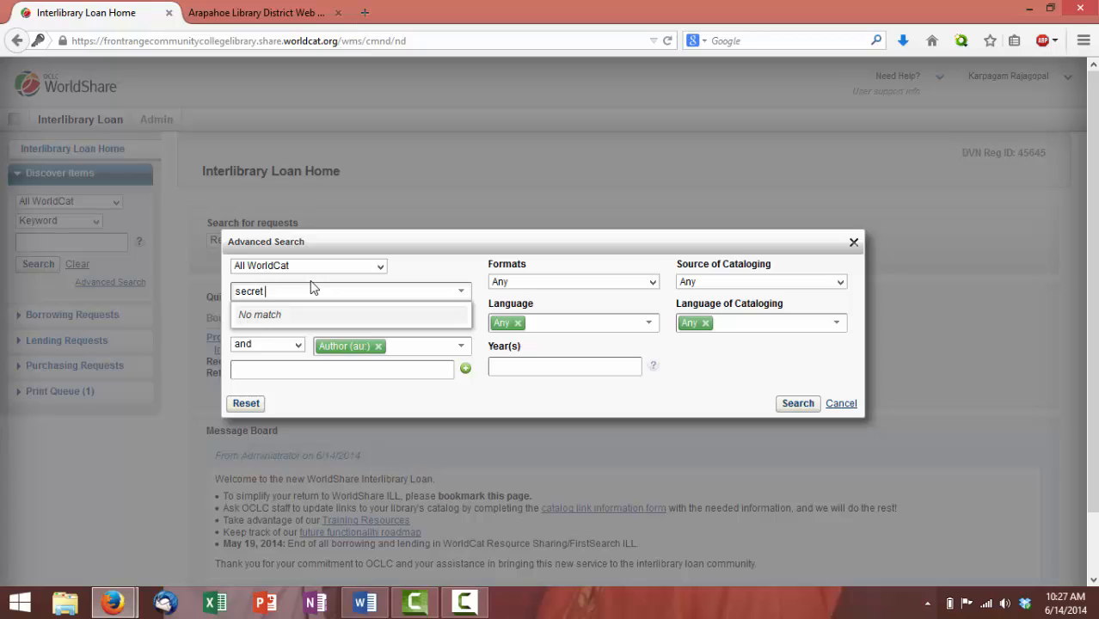
pyautogui.write('museum')
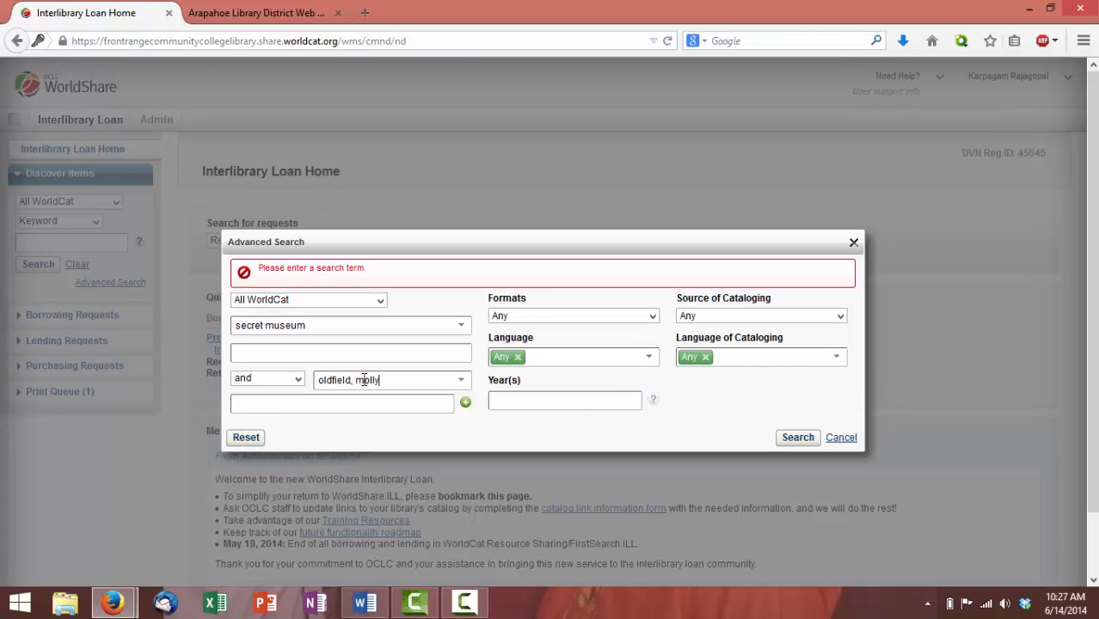
pyautogui.click(299, 327)
pyautogui.click(458, 328)
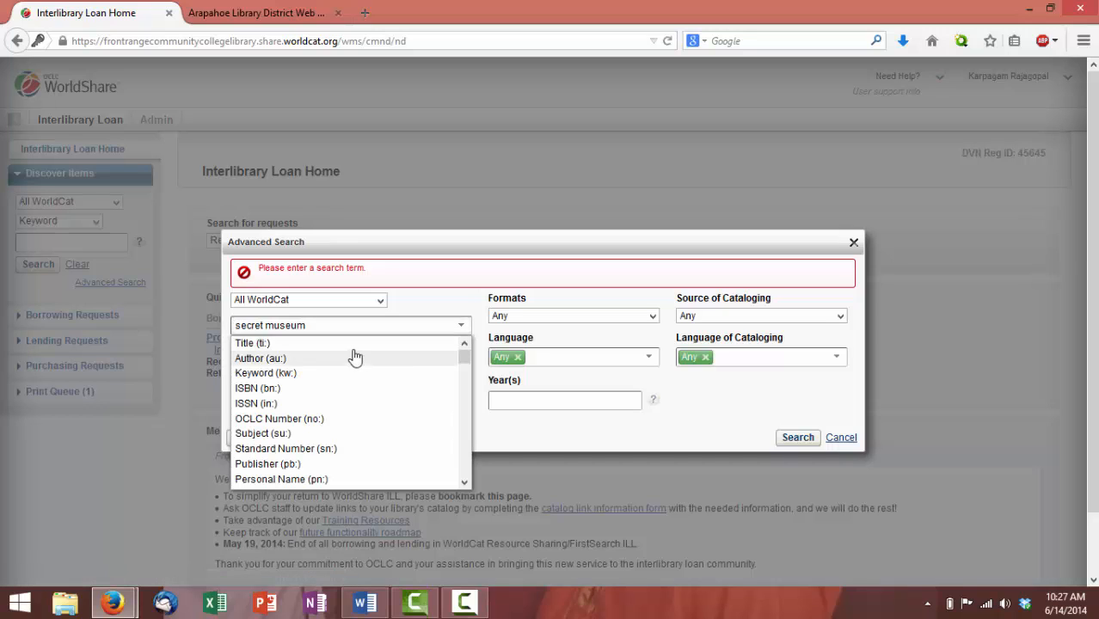
pyautogui.click(270, 345)
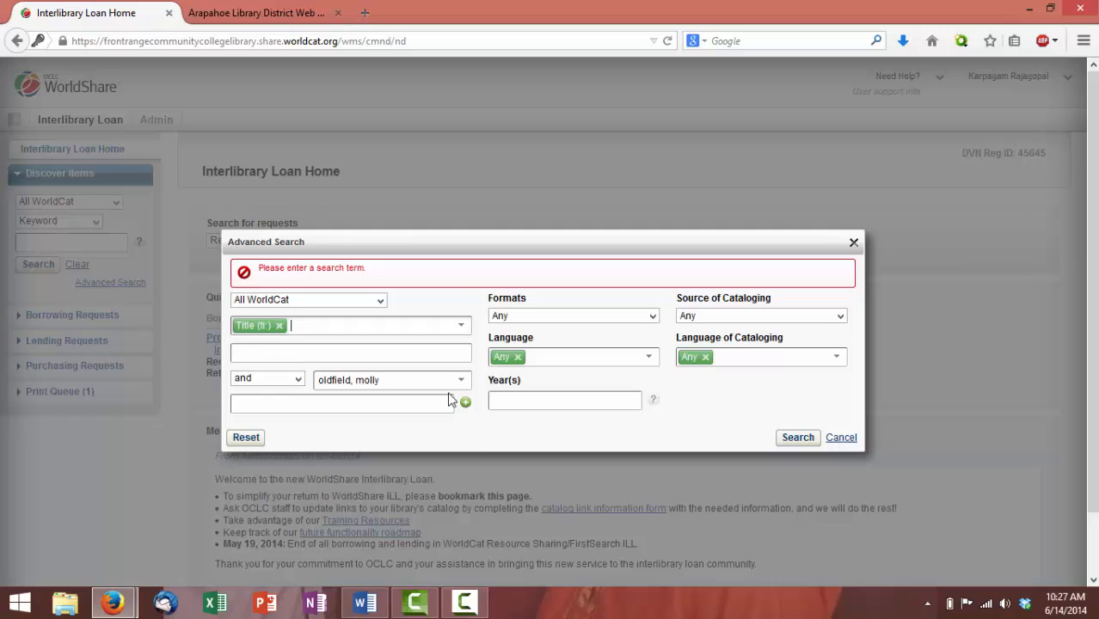
pyautogui.click(323, 349)
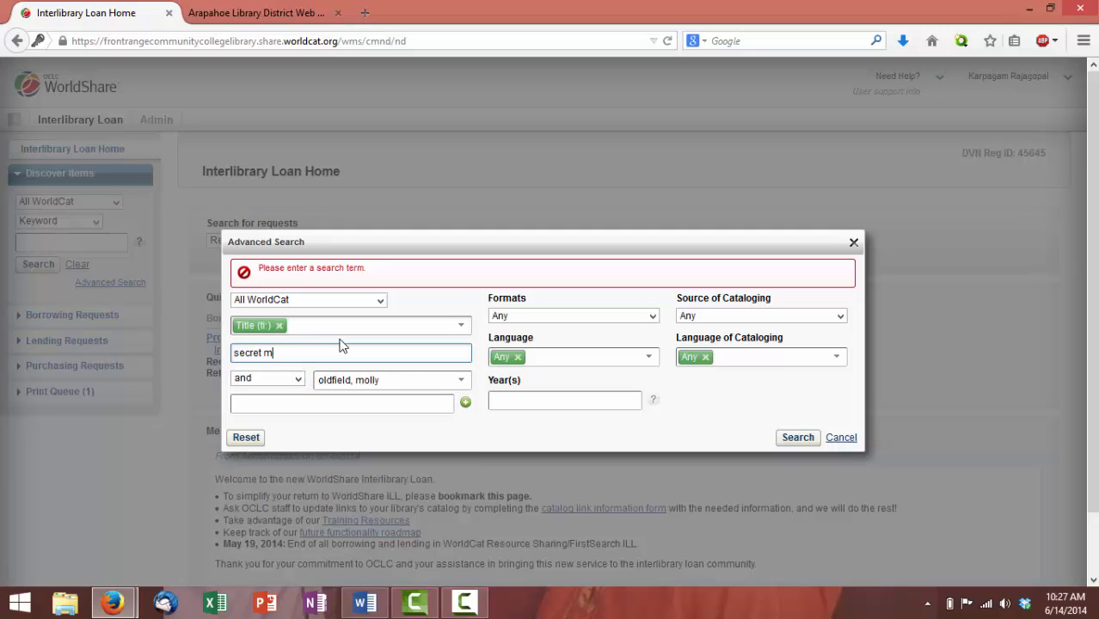
pyautogui.write('secret museum')
# Set the second row to Author and enter the author's name
pyautogui.click(392, 380)
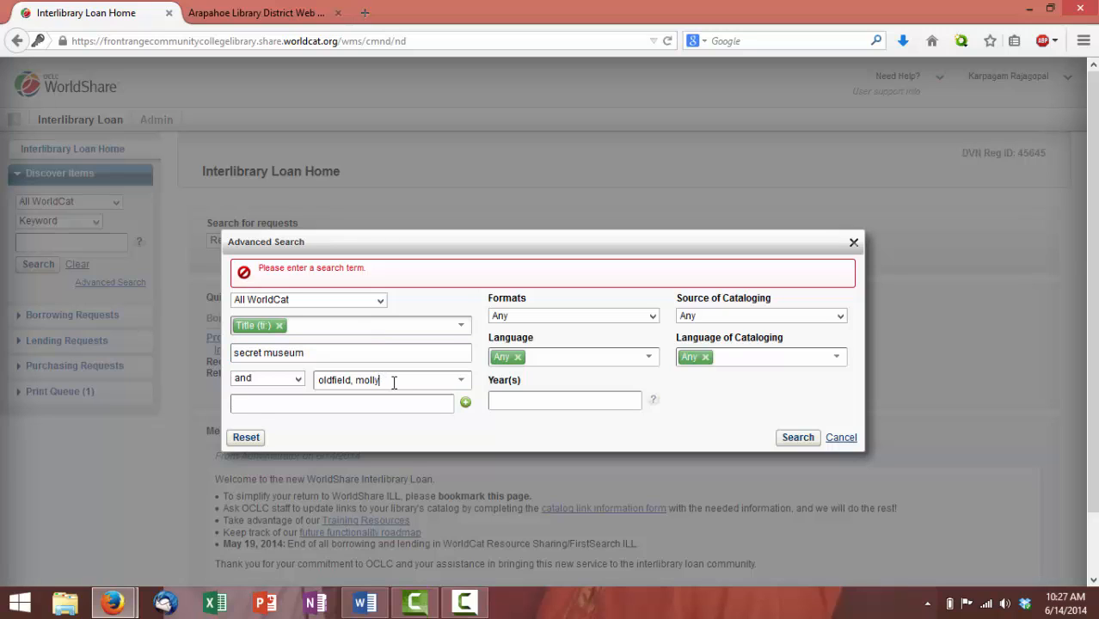
pyautogui.click(460, 380)
pyautogui.click(342, 413)
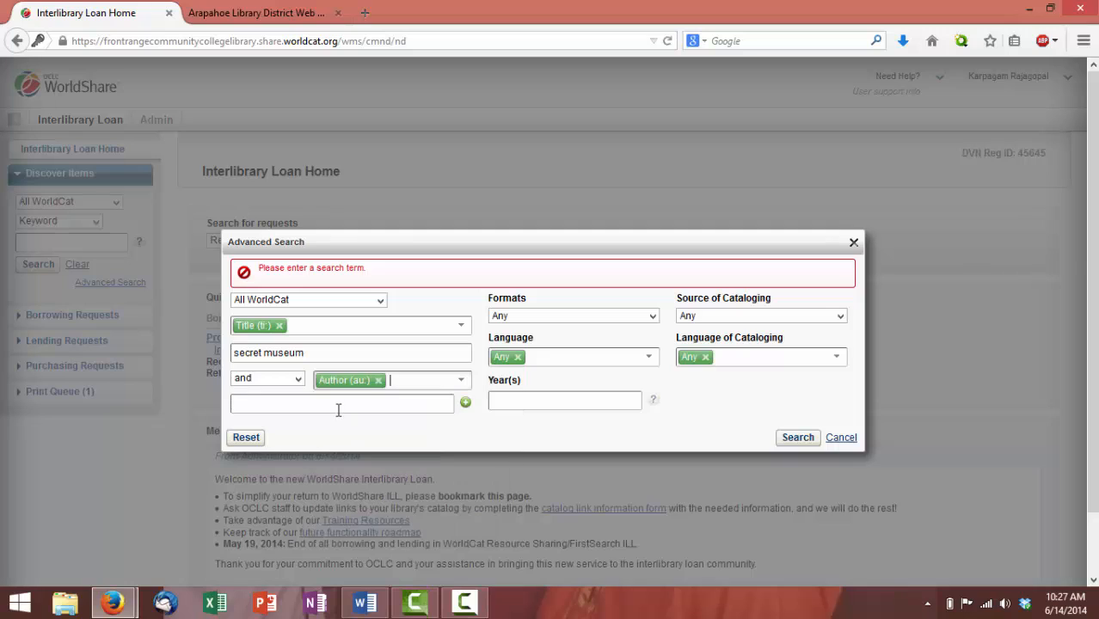
pyautogui.click(328, 403)
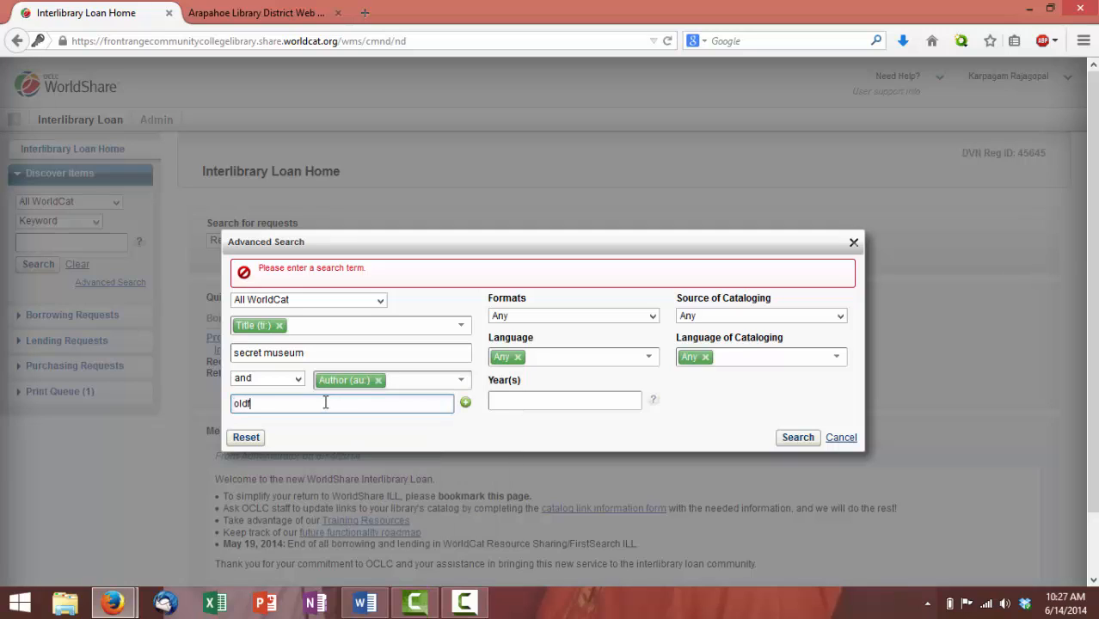
pyautogui.write('oldfield, molly')
# Run the search and show the 18 regional libraries holding The secret museum (847332616)
pyautogui.click(803, 438)
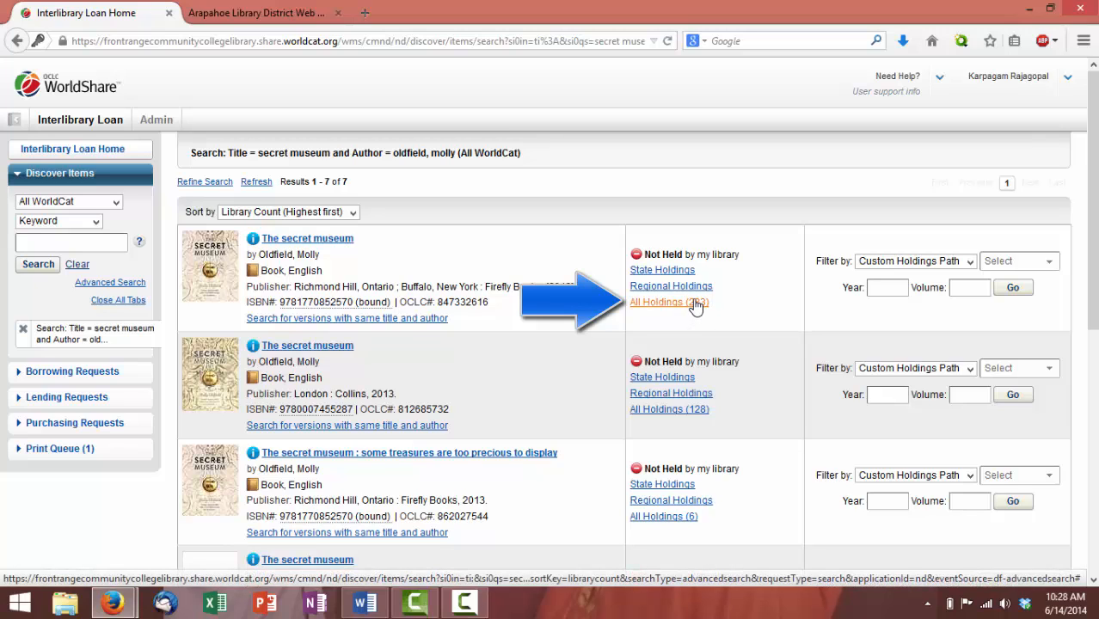
pyautogui.scroll(-2, 736, 430)
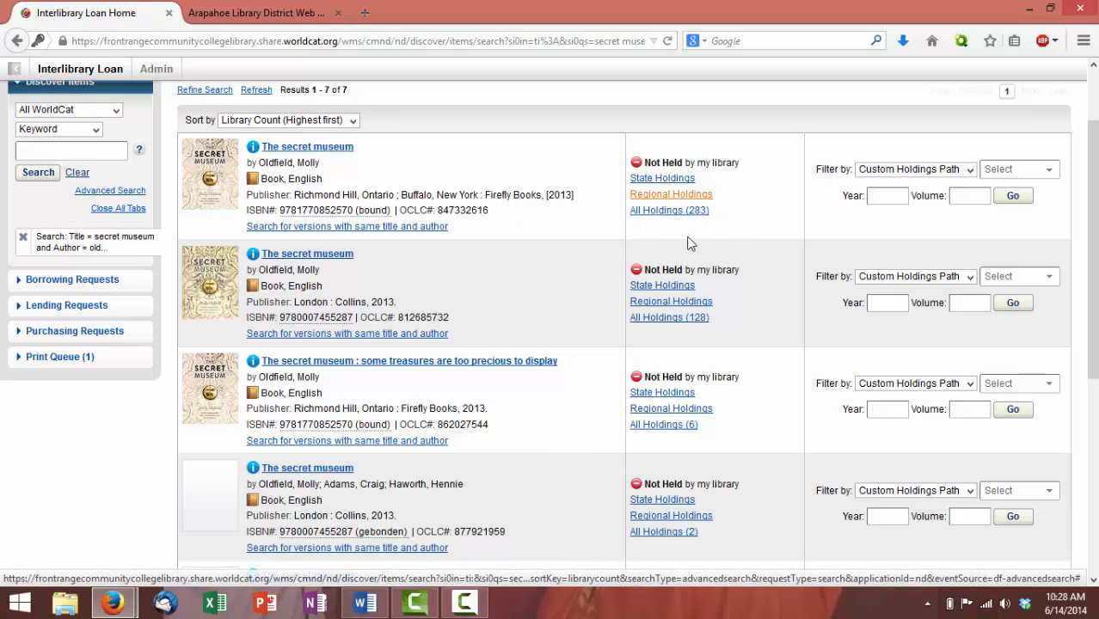
pyautogui.click(707, 211)
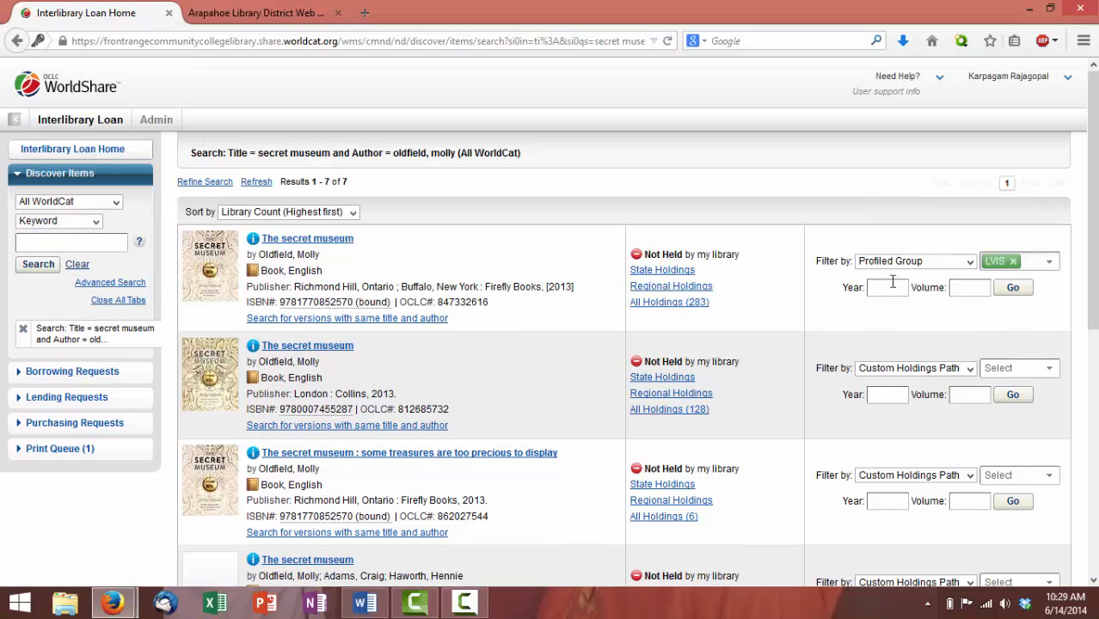
pyautogui.click(668, 289)
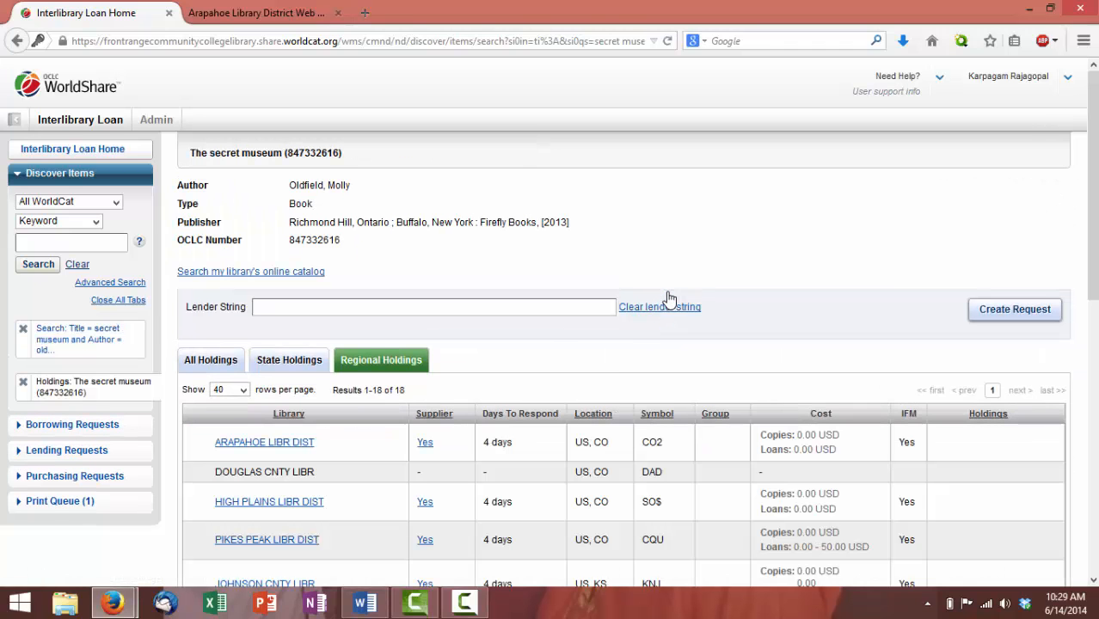
pyautogui.scroll(-5, 533, 370)
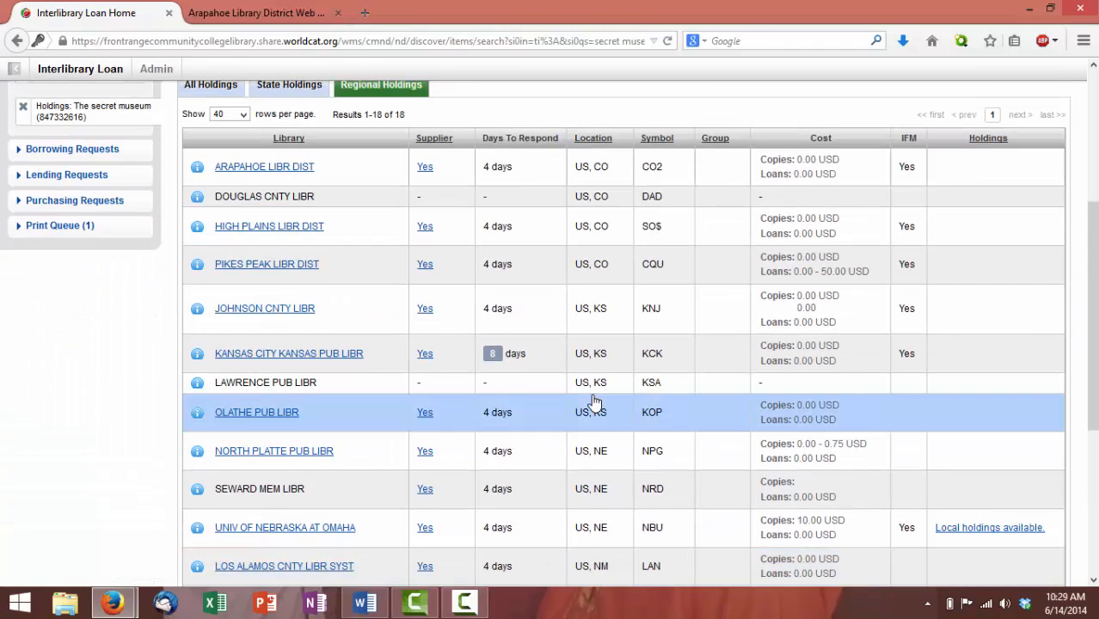
pyautogui.scroll(5, 595, 391)
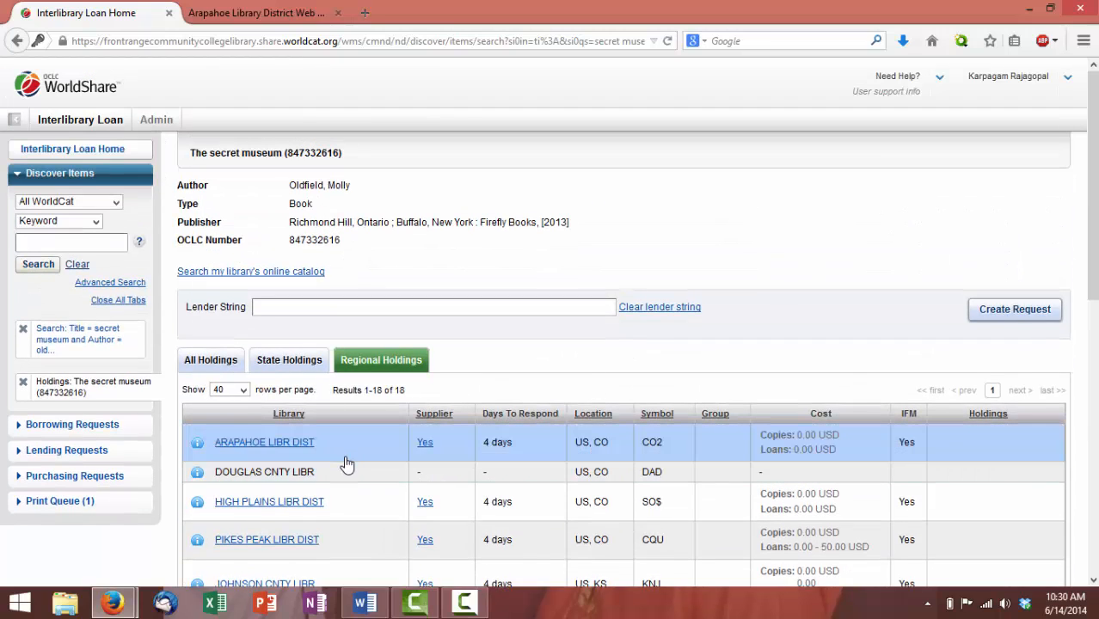
pyautogui.scroll(-2, 346, 449)
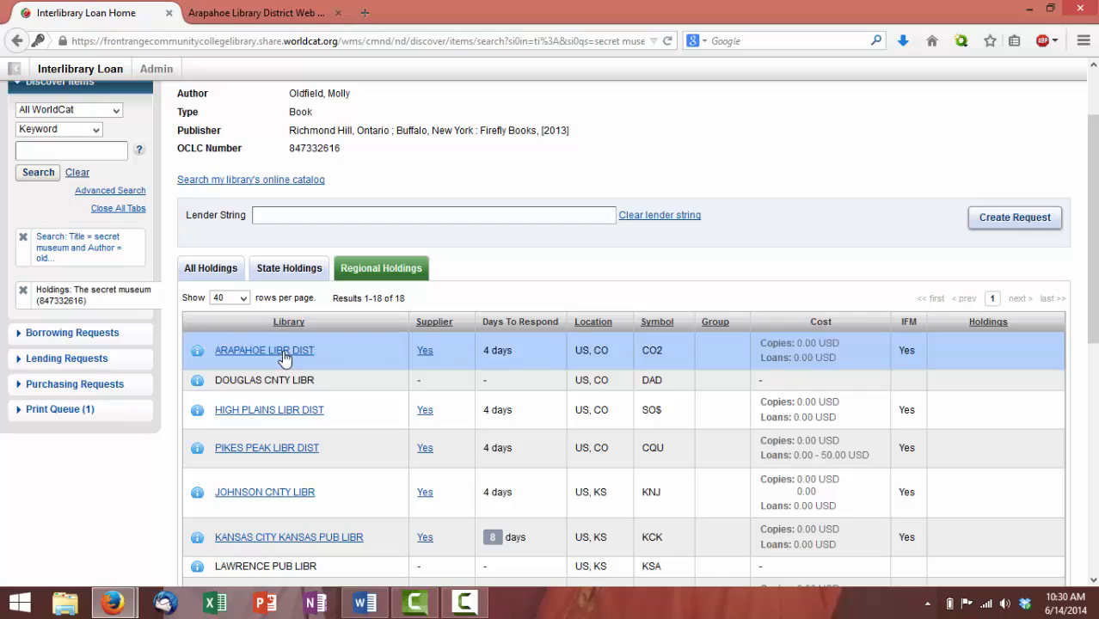
pyautogui.click(198, 355)
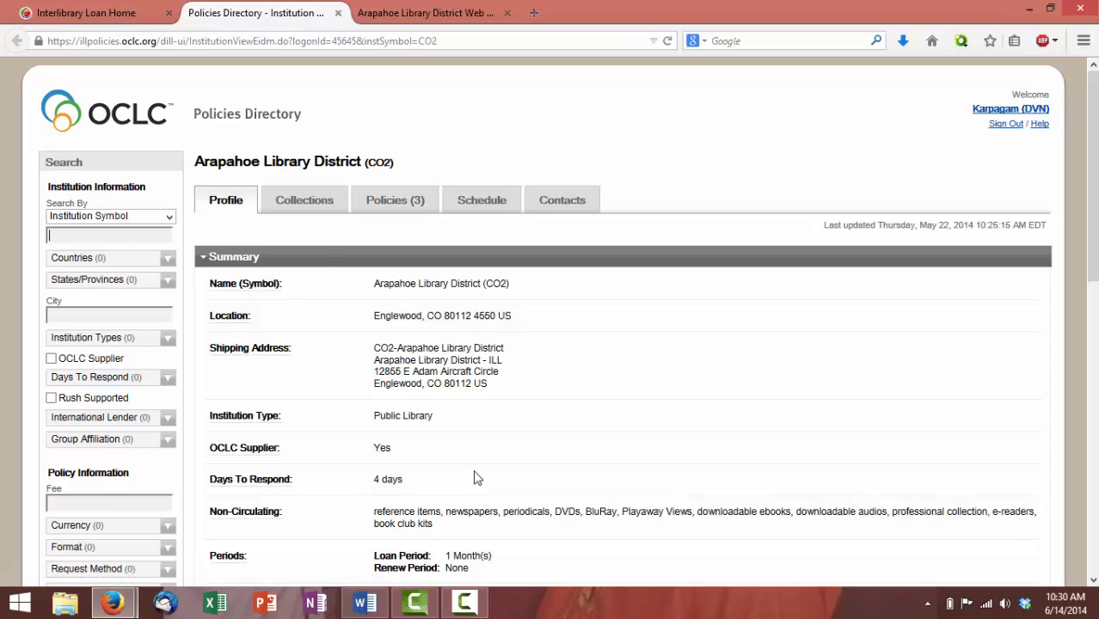
pyautogui.scroll(-1, 503, 485)
pyautogui.scroll(-1, 483, 488)
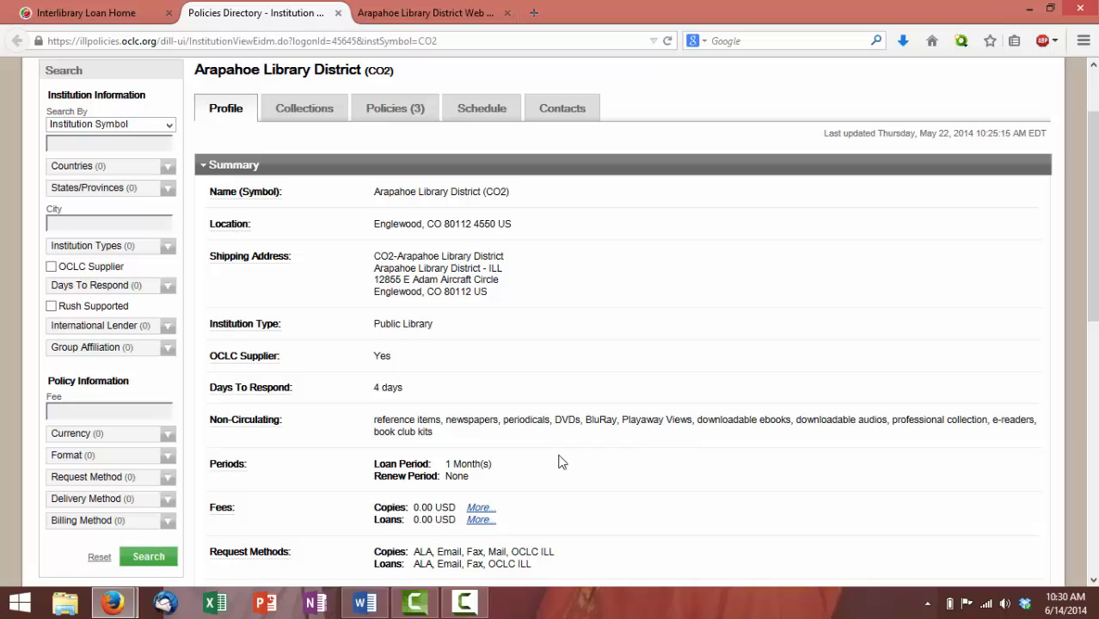
pyautogui.scroll(-2, 558, 462)
pyautogui.scroll(4, 386, 204)
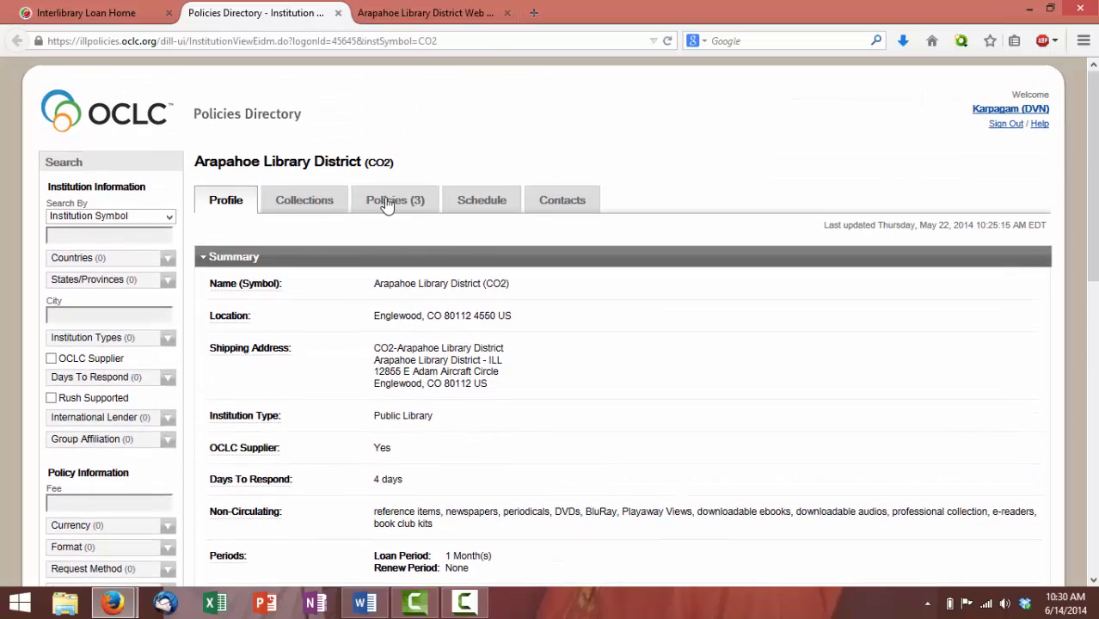
pyautogui.click(376, 207)
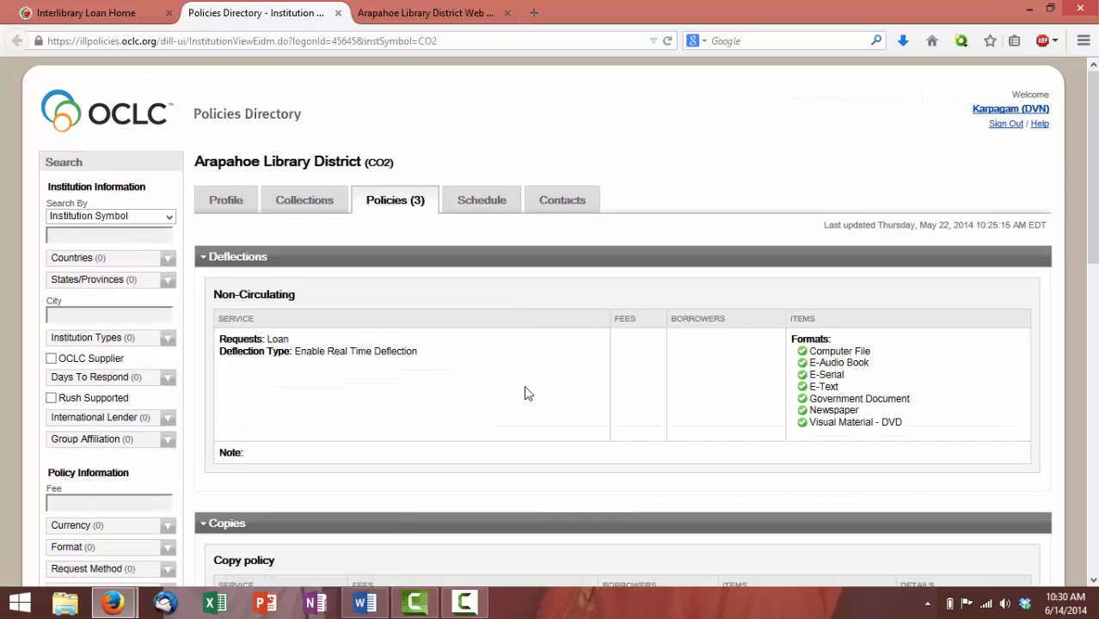
pyautogui.scroll(-5, 527, 393)
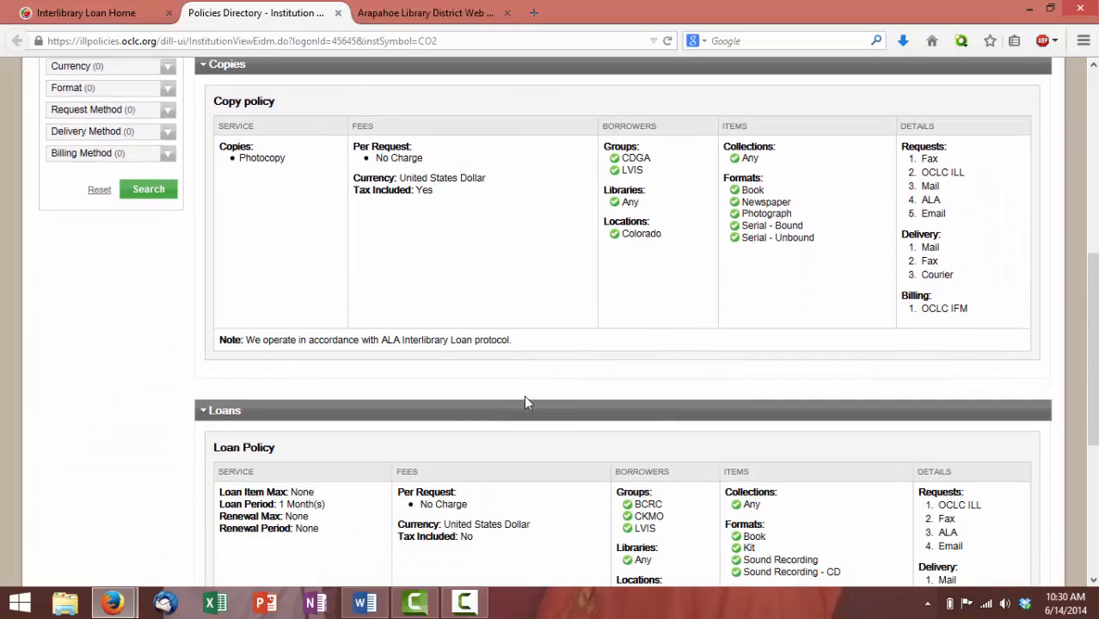
pyautogui.scroll(-2, 525, 400)
pyautogui.scroll(6, 524, 378)
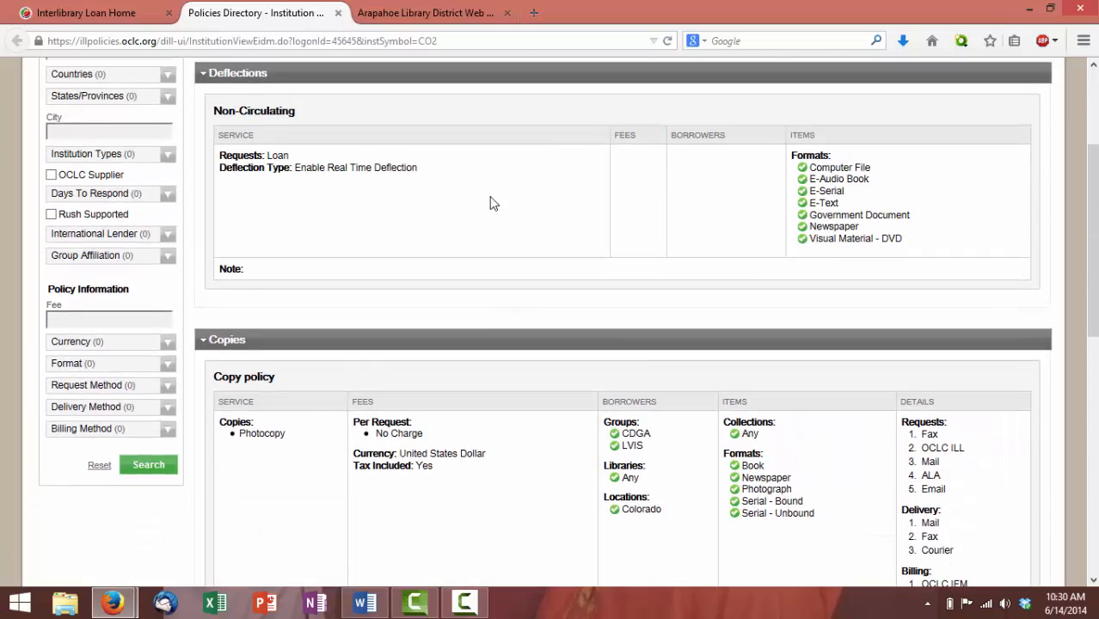
pyautogui.scroll(3, 493, 203)
pyautogui.click(492, 207)
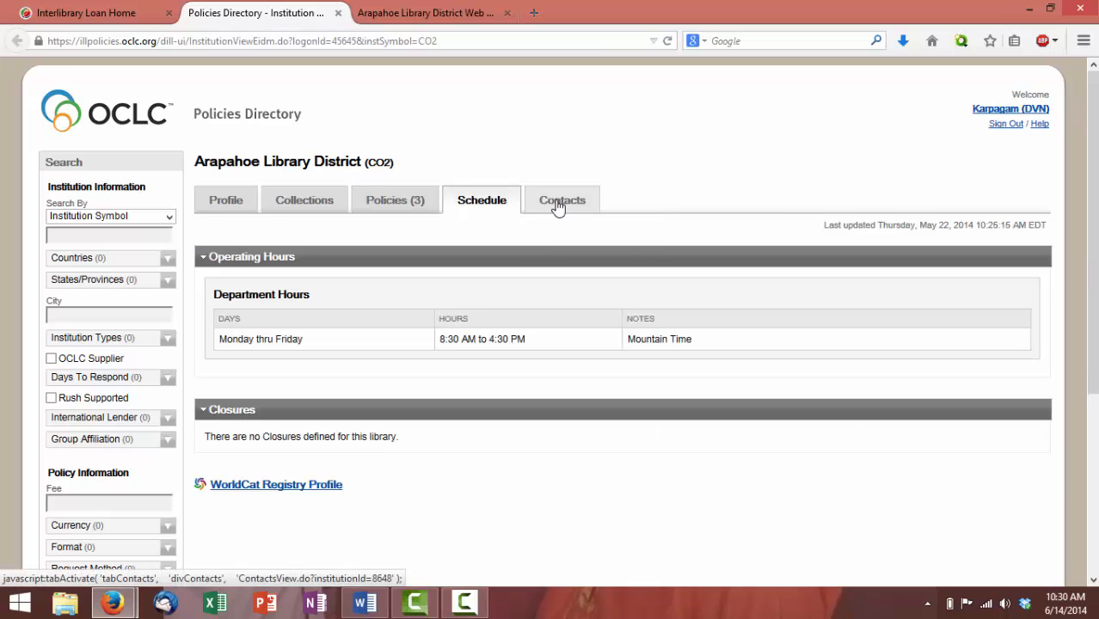
pyautogui.click(557, 205)
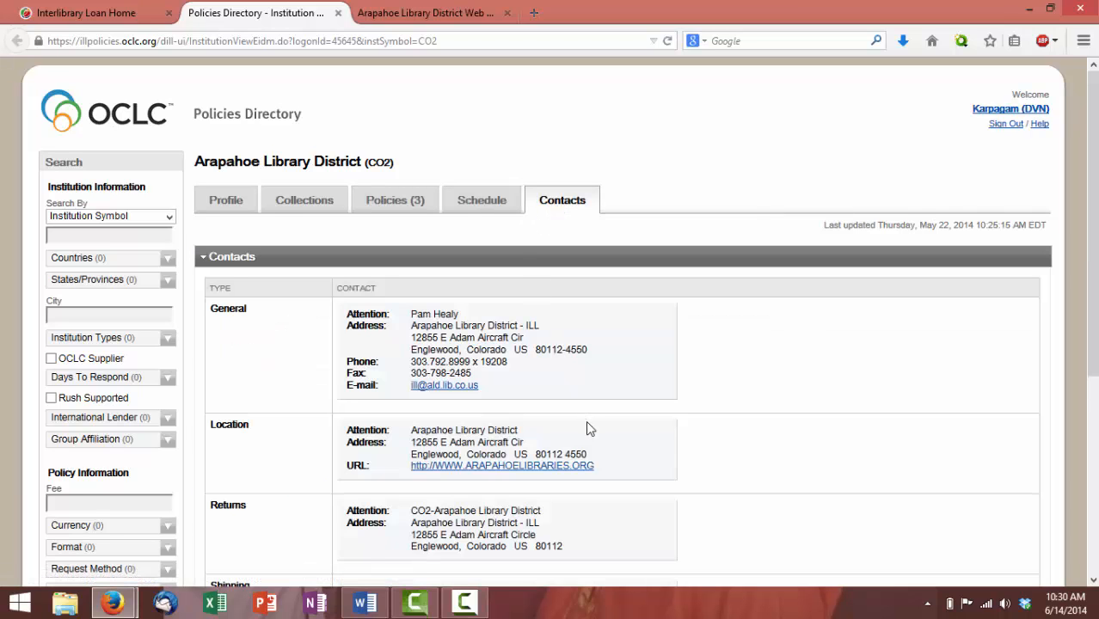
pyautogui.middleClick(283, 7)
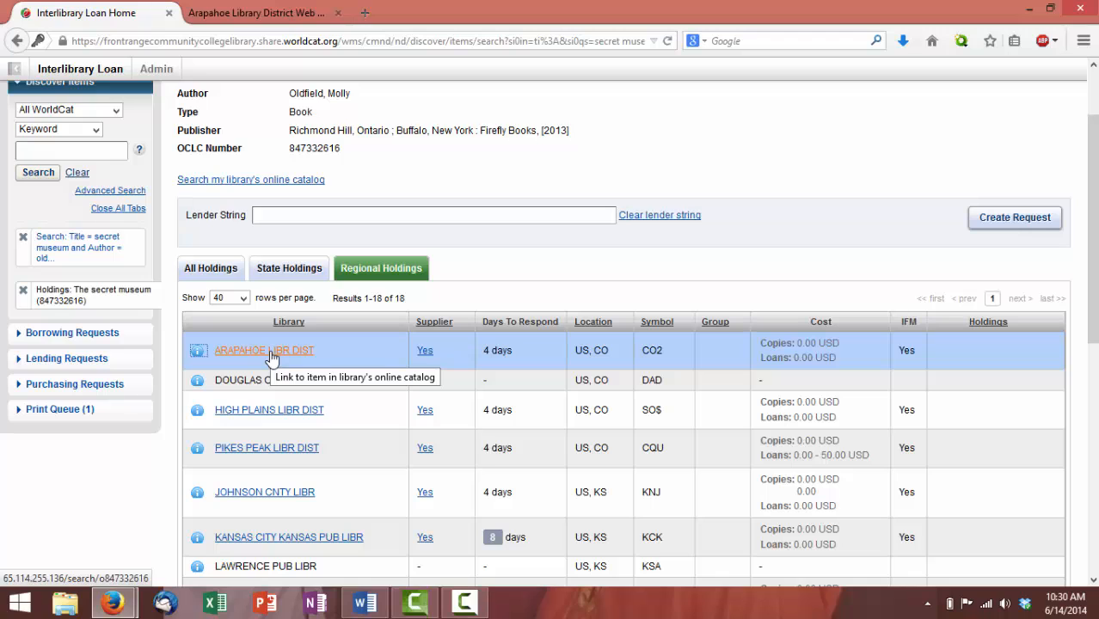
# View Arapahoe Library District's catalog record for The secret museum, then return to the regional holdings
pyautogui.click(270, 355)
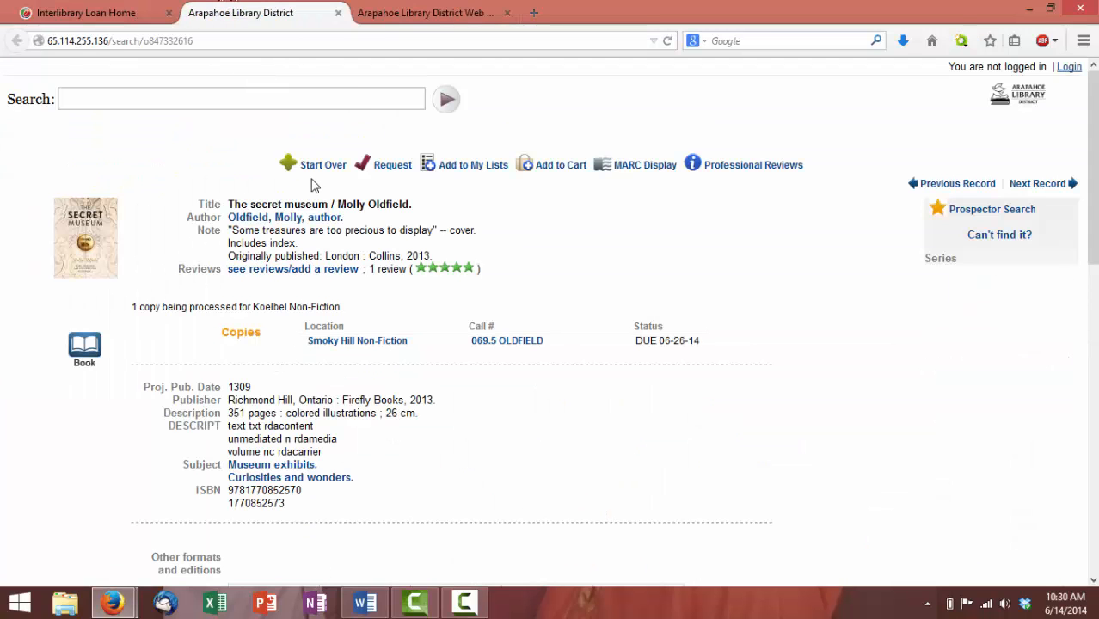
pyautogui.click(103, 14)
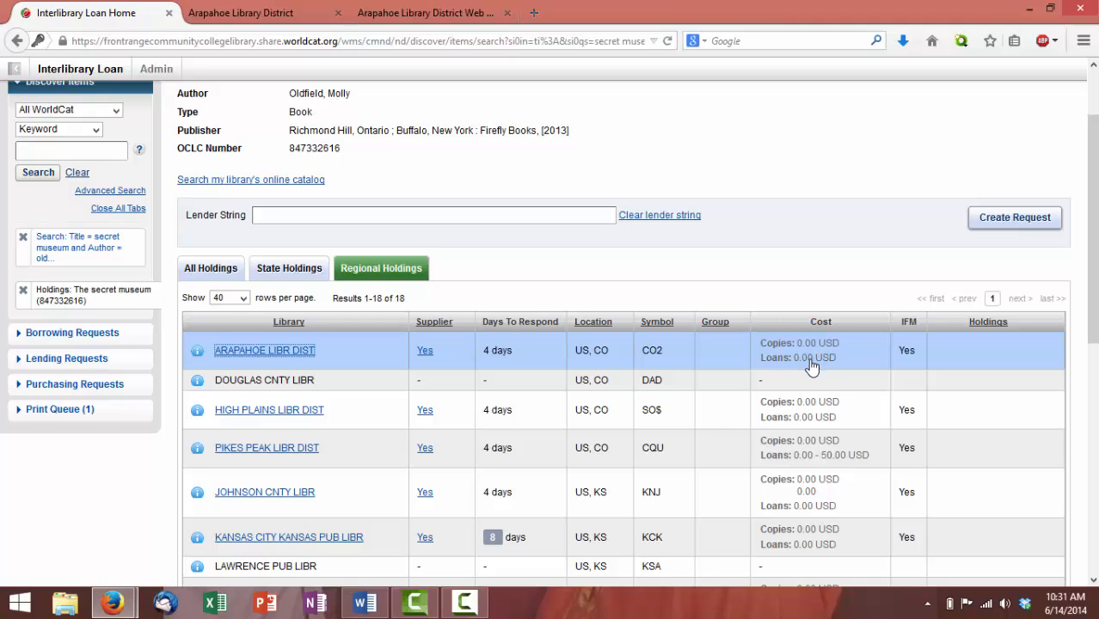
pyautogui.scroll(-1, 806, 456)
pyautogui.scroll(-4, 806, 455)
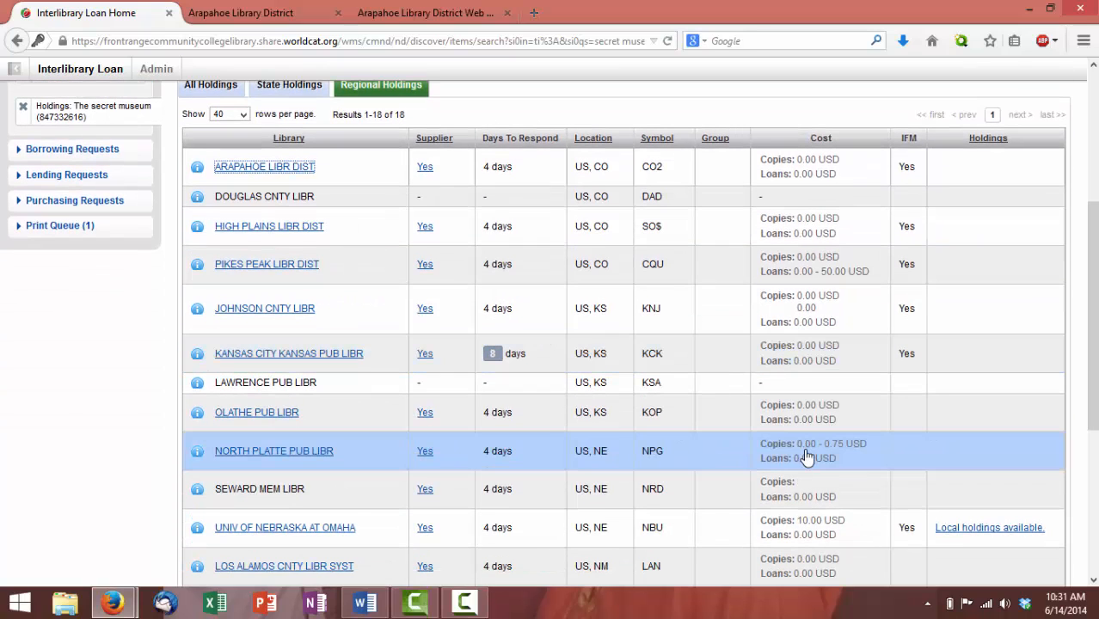
pyautogui.scroll(6, 805, 480)
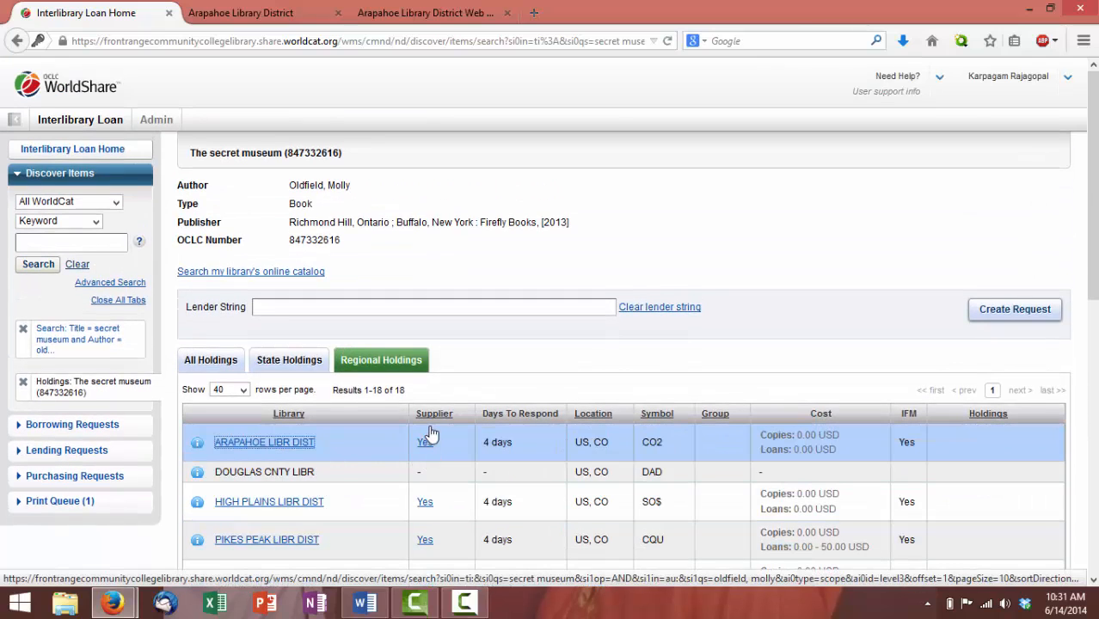
pyautogui.scroll(-1, 438, 465)
pyautogui.scroll(-1, 436, 462)
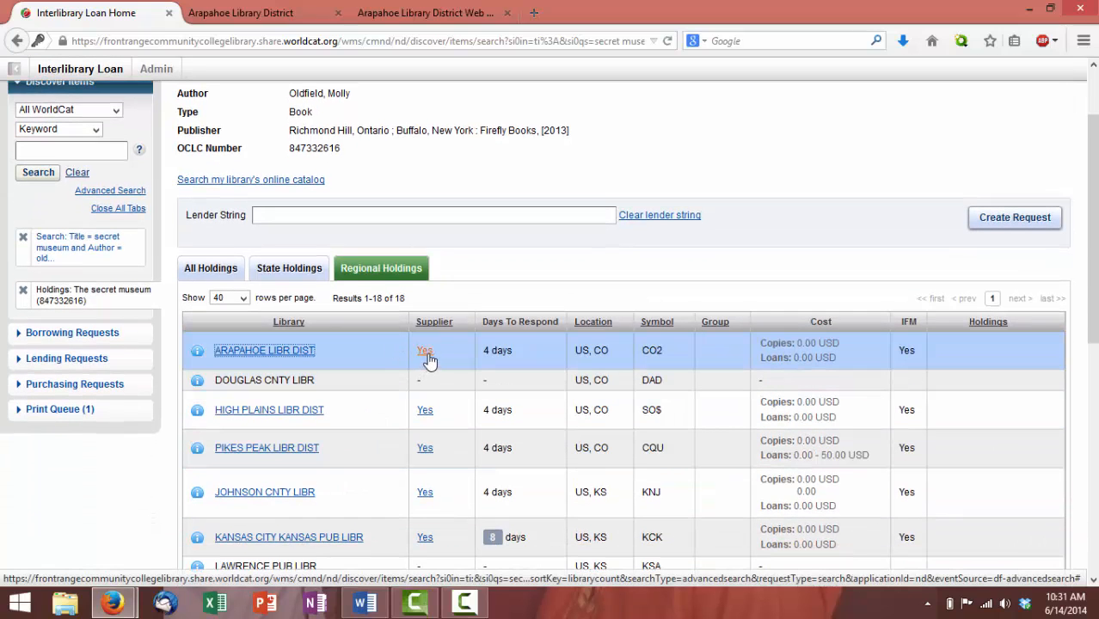
# Build the lender string CO2, SO$, CQU, KNJ, KOP, NPG, LAN and create the request
pyautogui.click(427, 354)
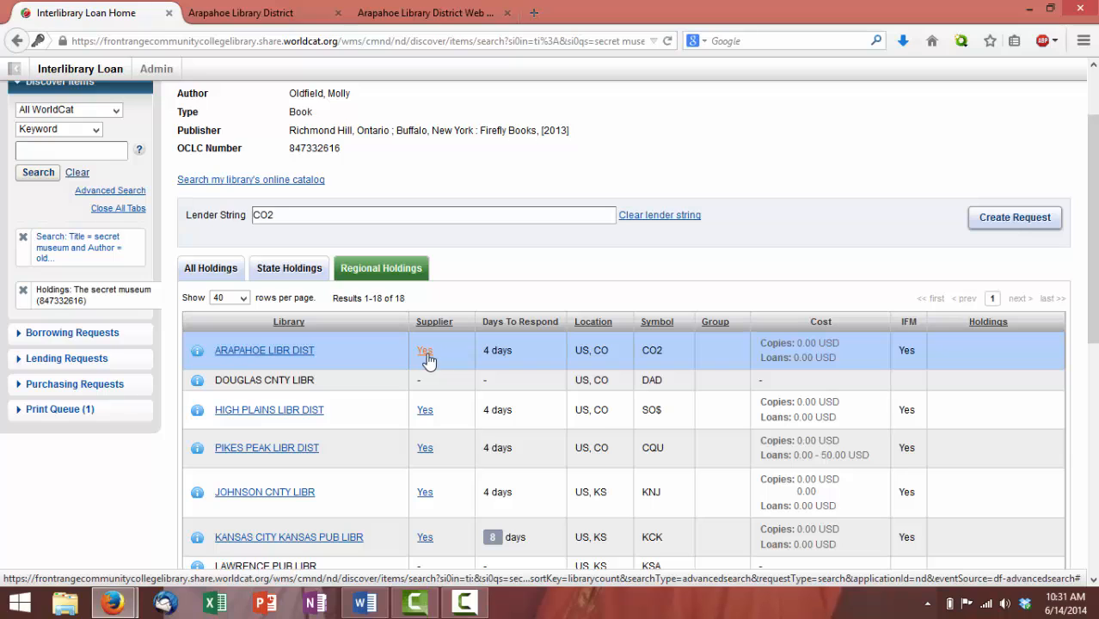
pyautogui.click(426, 412)
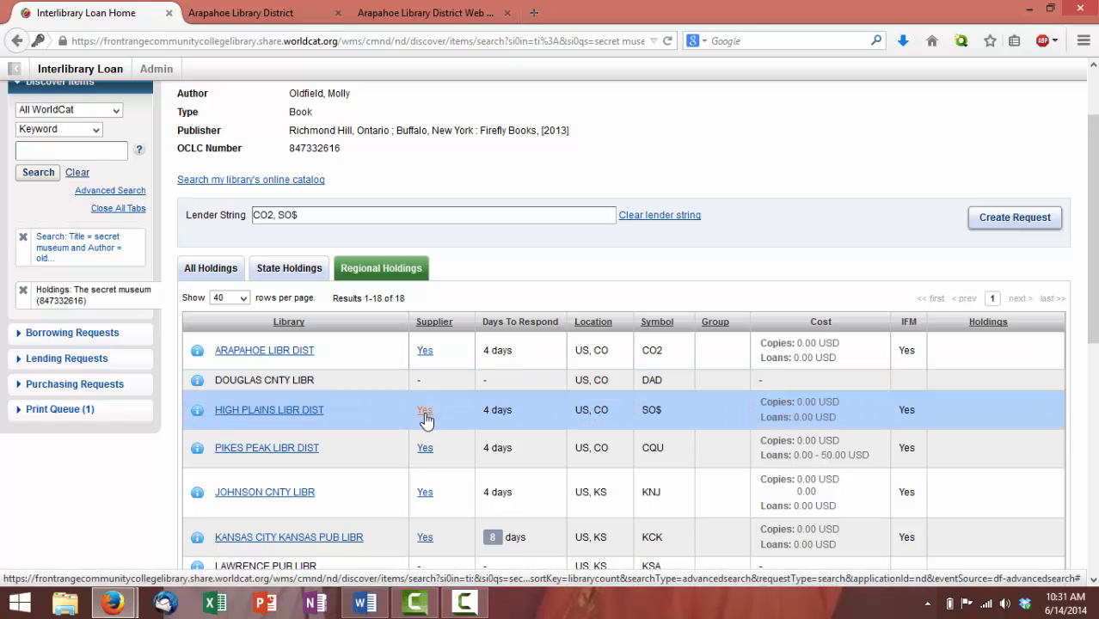
pyautogui.click(426, 449)
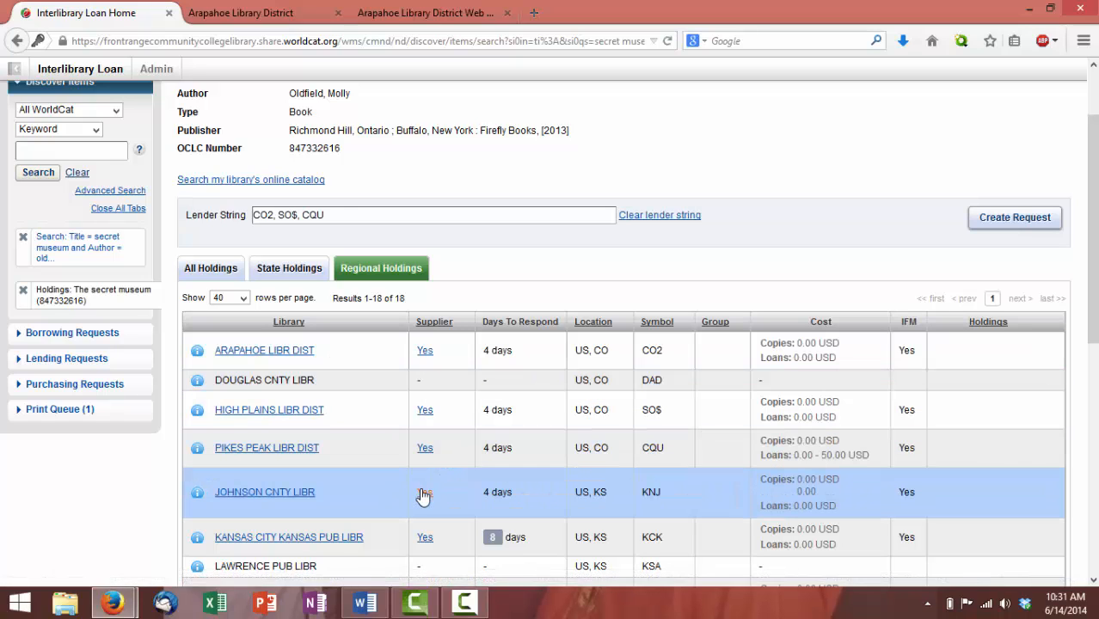
pyautogui.click(431, 493)
pyautogui.scroll(-4, 439, 481)
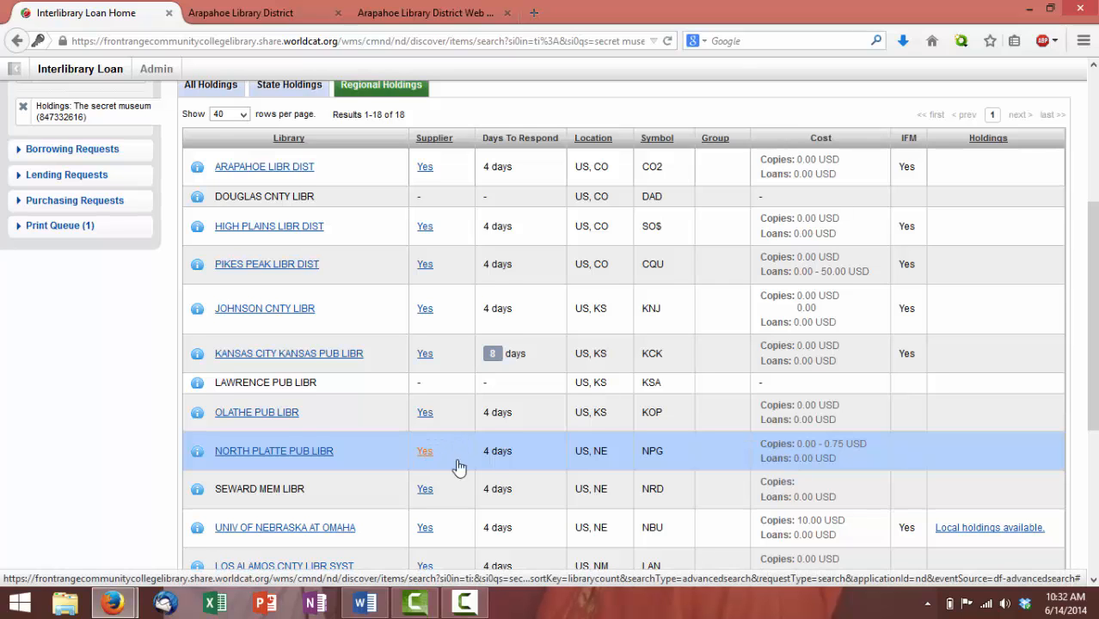
pyautogui.scroll(-2, 455, 469)
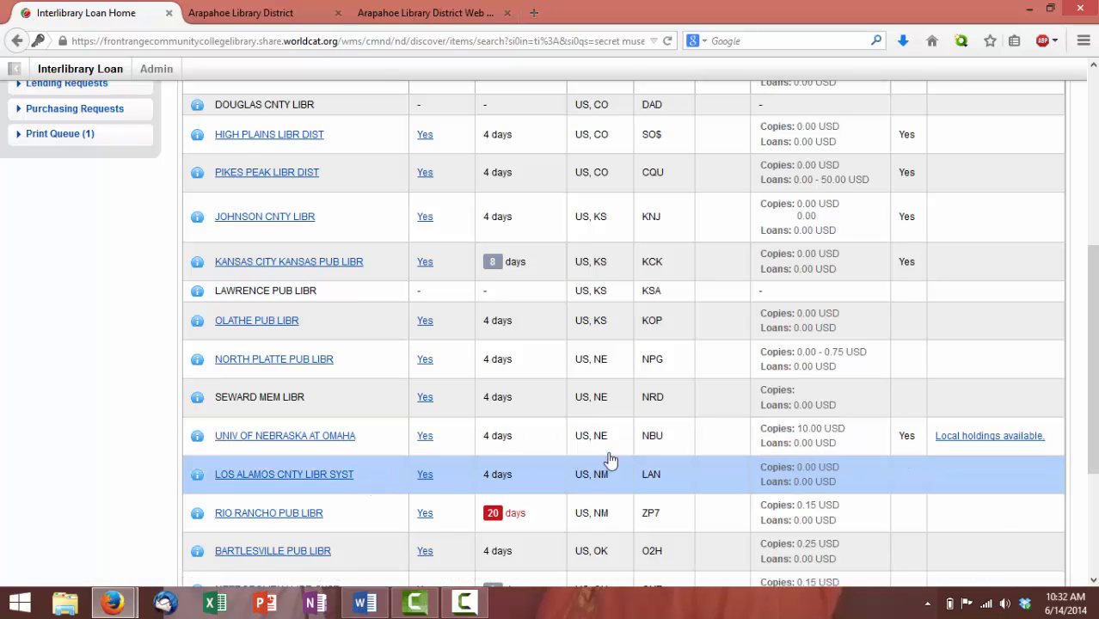
pyautogui.click(425, 477)
pyautogui.scroll(5, 552, 417)
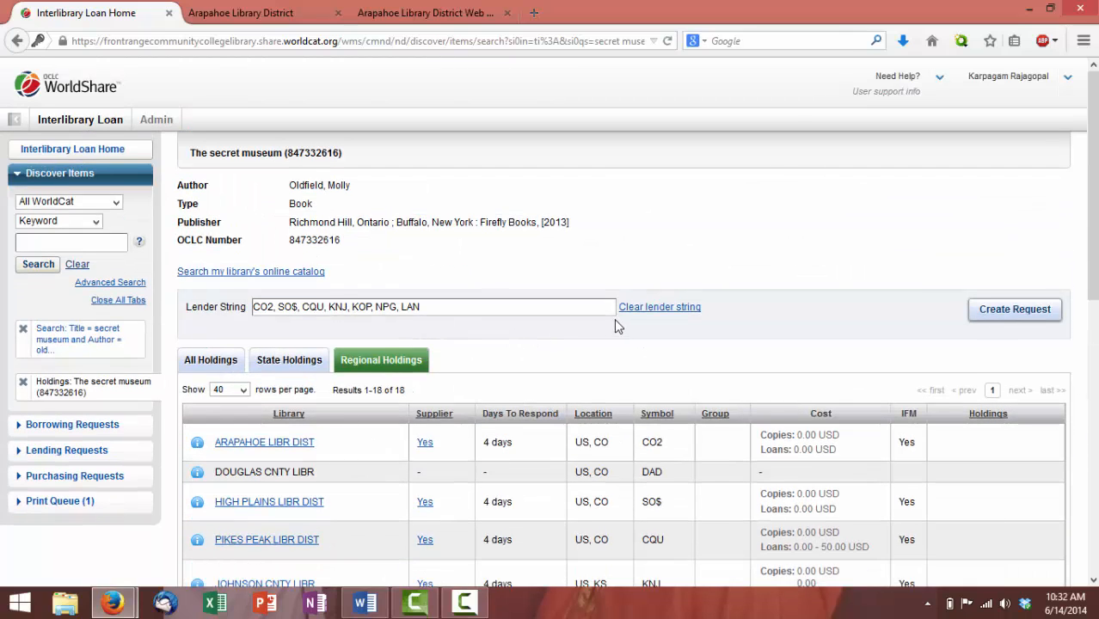
pyautogui.click(1015, 311)
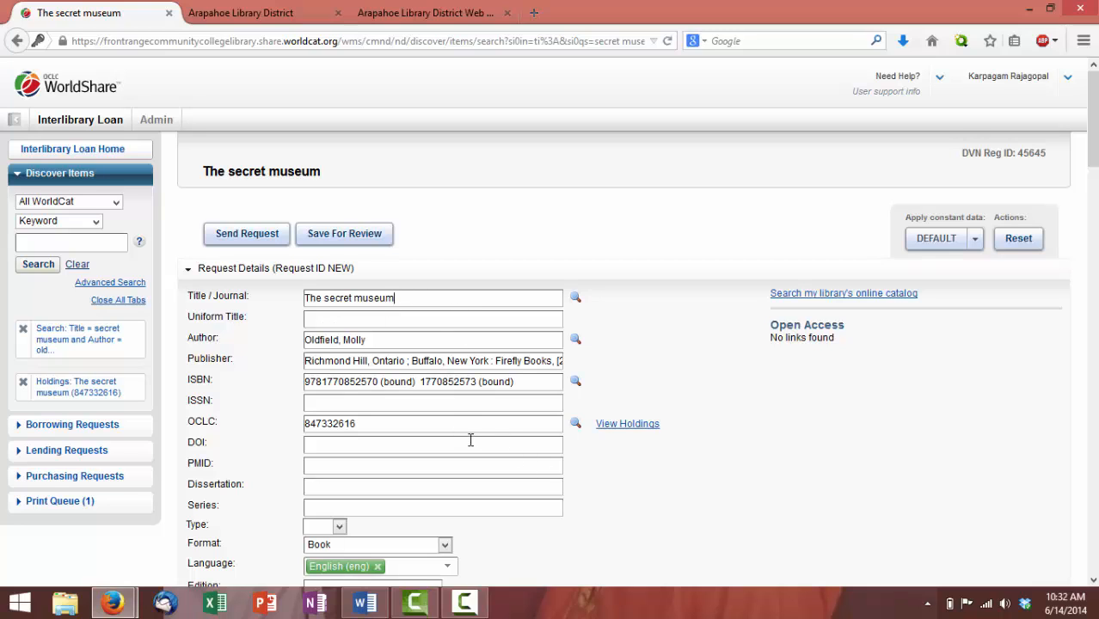
pyautogui.scroll(-5, 471, 441)
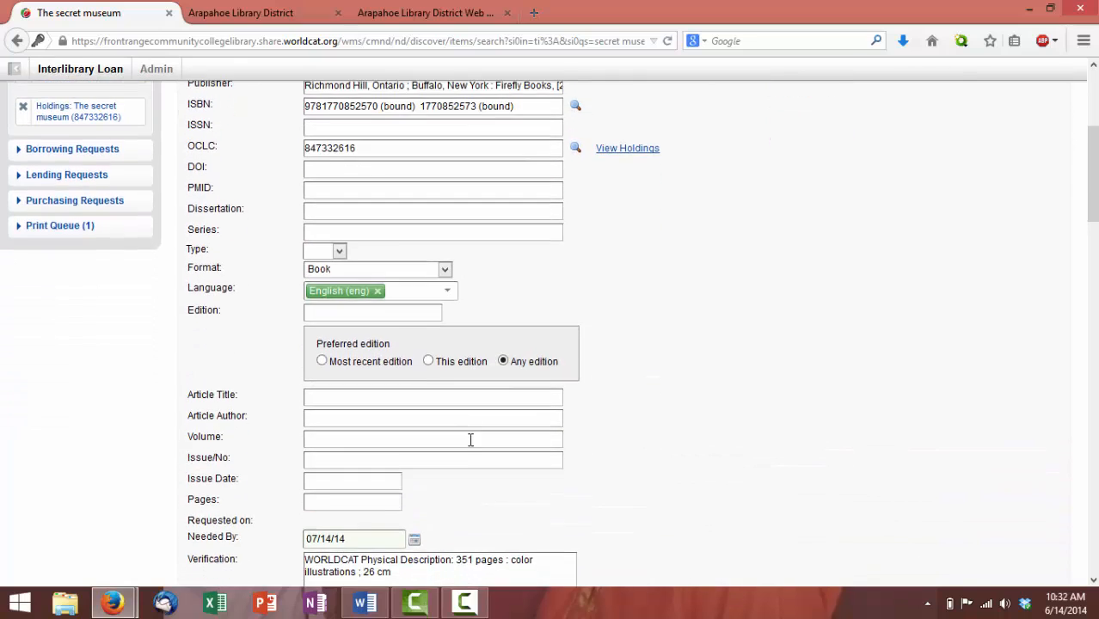
pyautogui.scroll(-6, 470, 440)
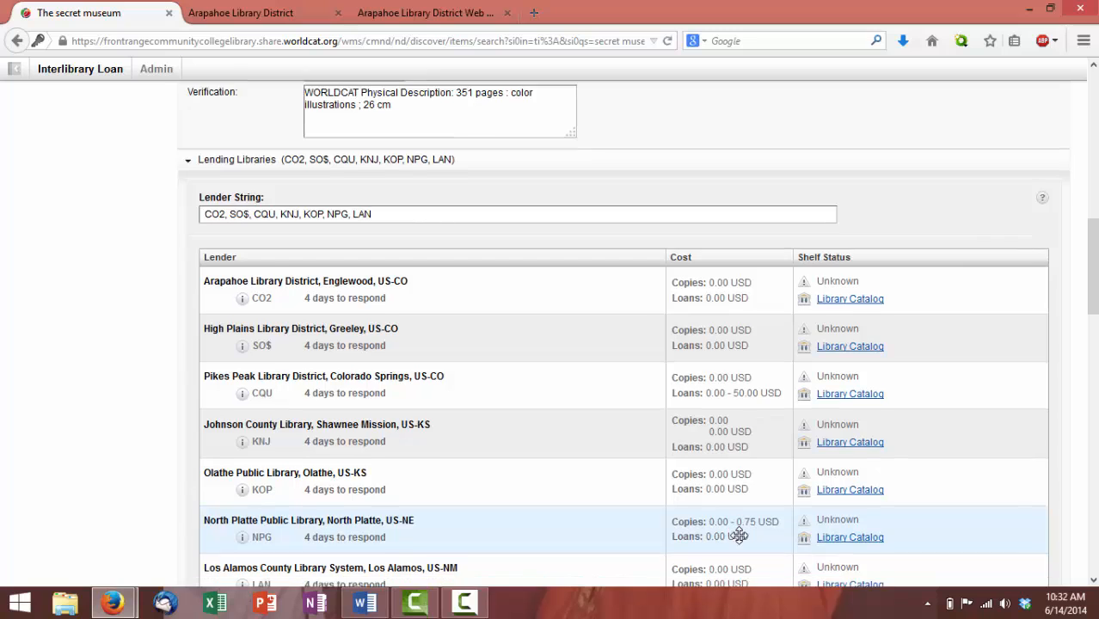
pyautogui.scroll(-2, 738, 535)
pyautogui.scroll(-3, 713, 486)
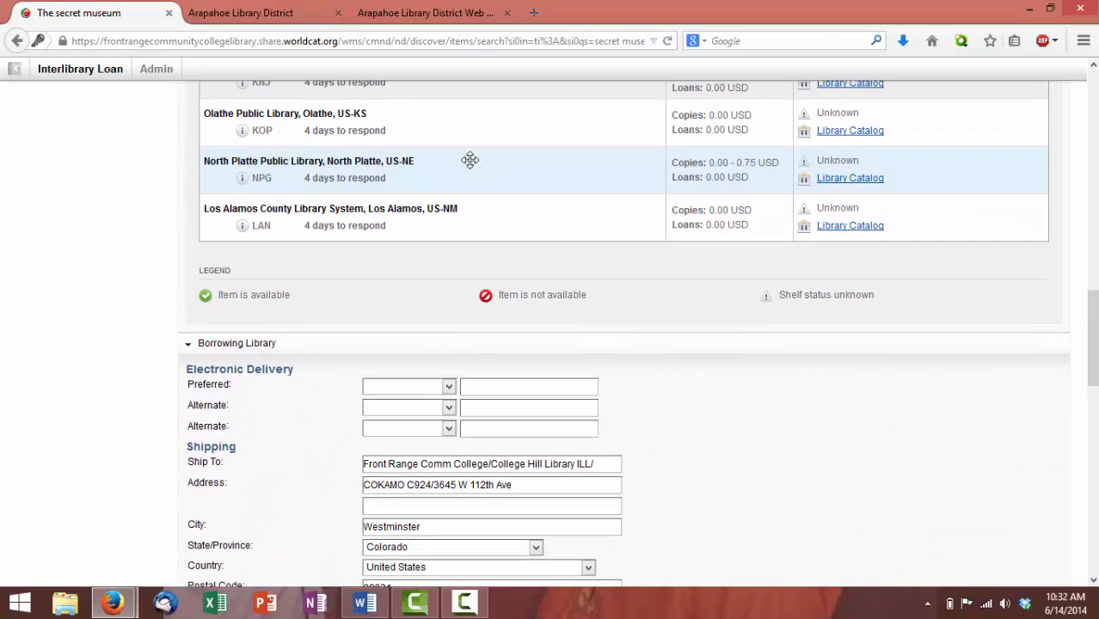
pyautogui.scroll(3, 469, 160)
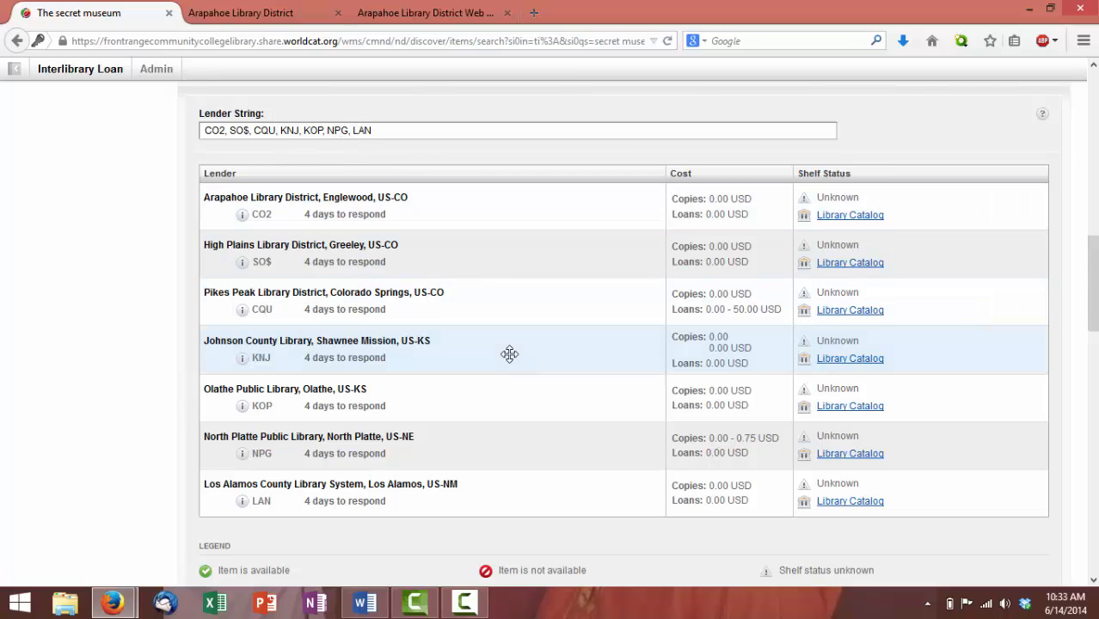
# Enter the patron's name and patron ID in the Patron section, using the autocomplete suggestions
pyautogui.scroll(-5, 510, 354)
pyautogui.scroll(-3, 642, 400)
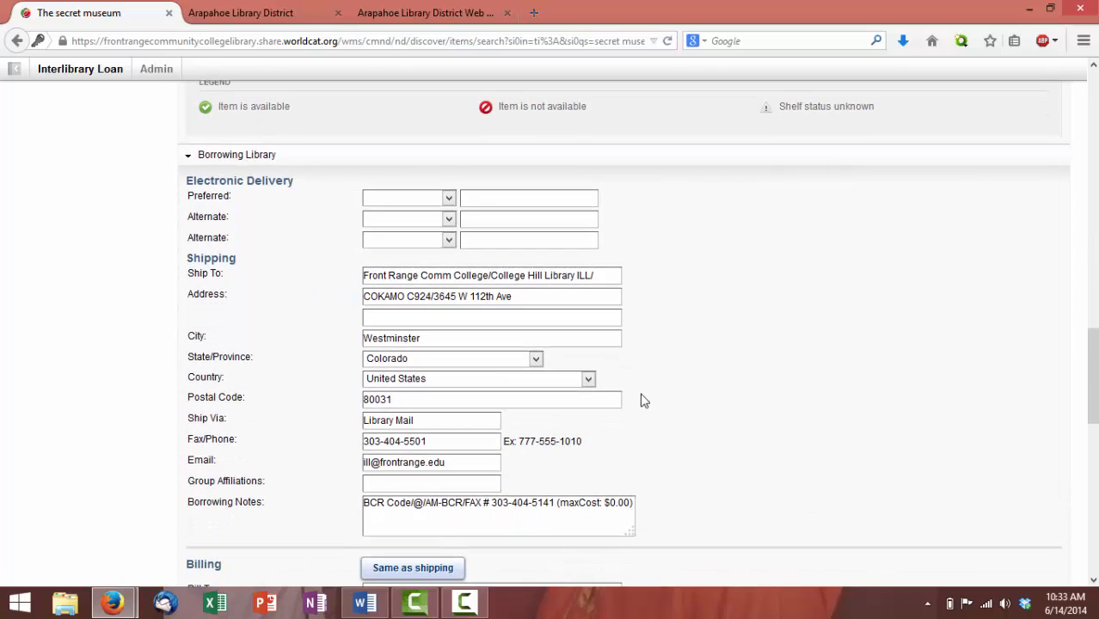
pyautogui.scroll(-2, 643, 400)
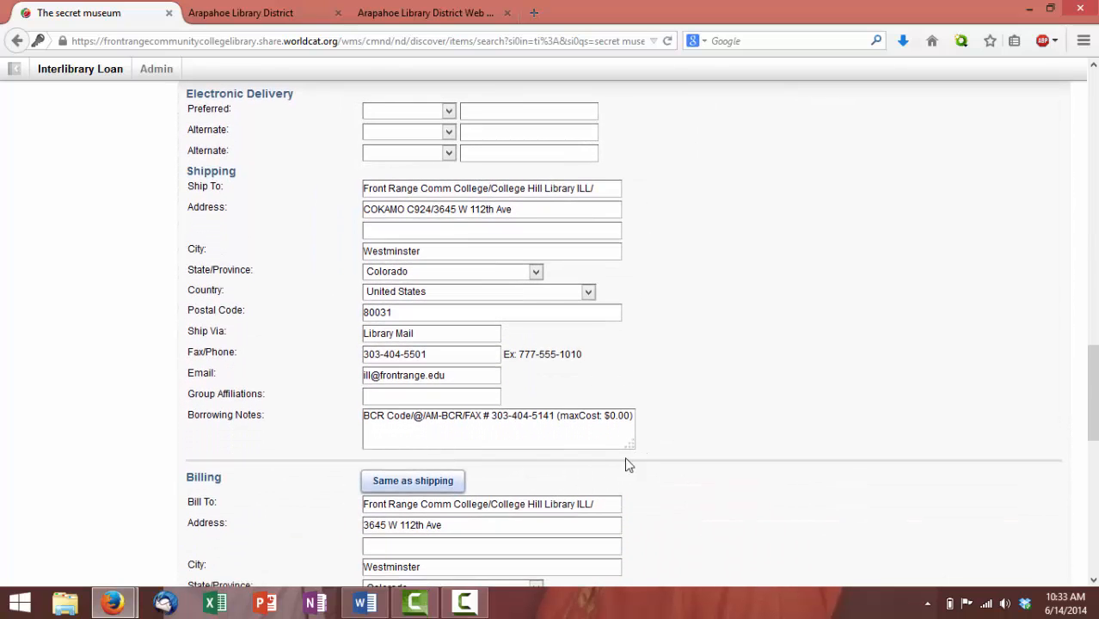
pyautogui.scroll(-3, 529, 444)
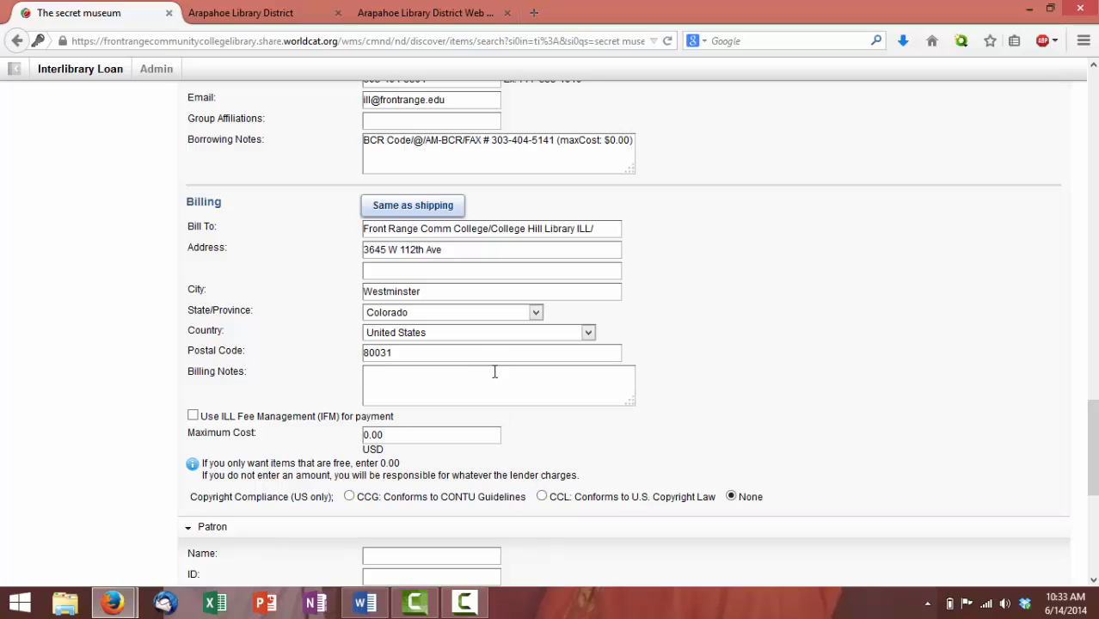
pyautogui.scroll(-2, 527, 415)
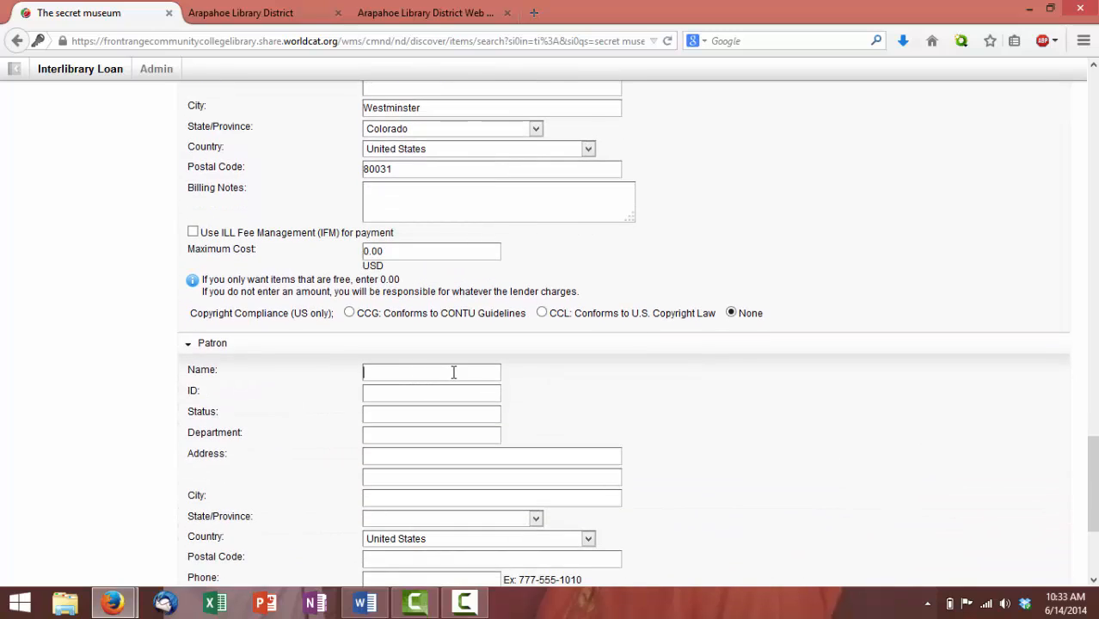
pyautogui.write('John P')
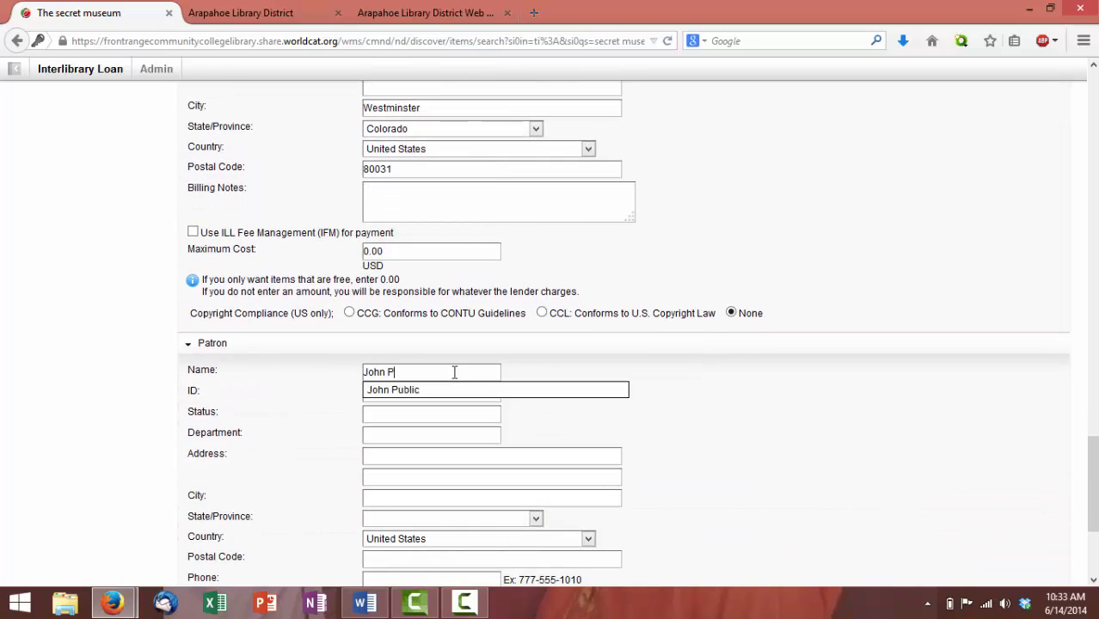
pyautogui.write('ubliv')
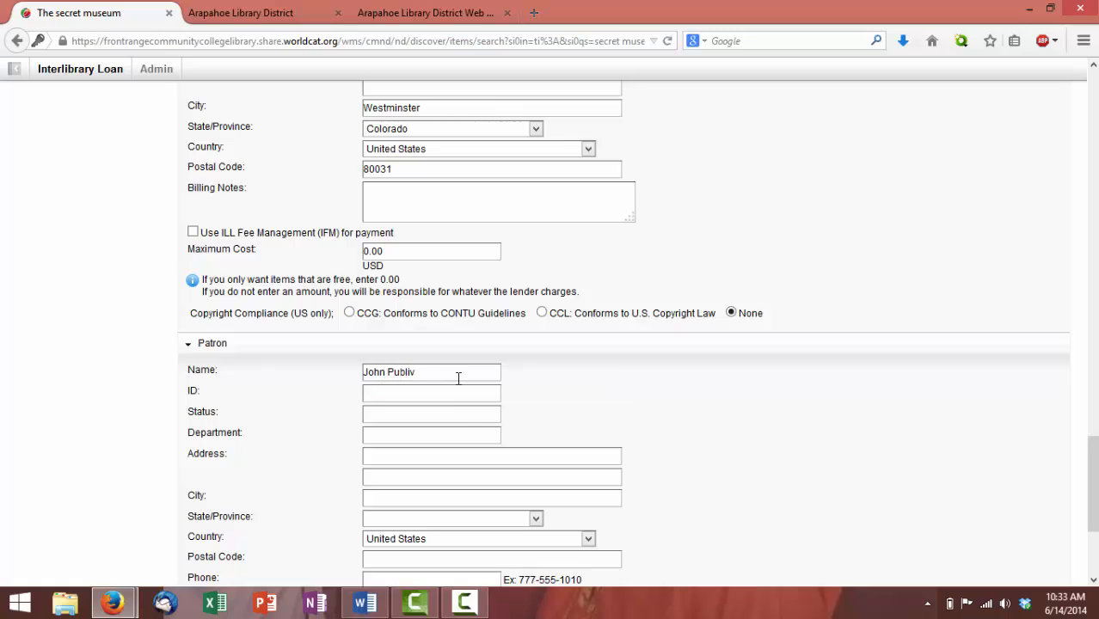
pyautogui.press('BackSpace')
pyautogui.write('c')
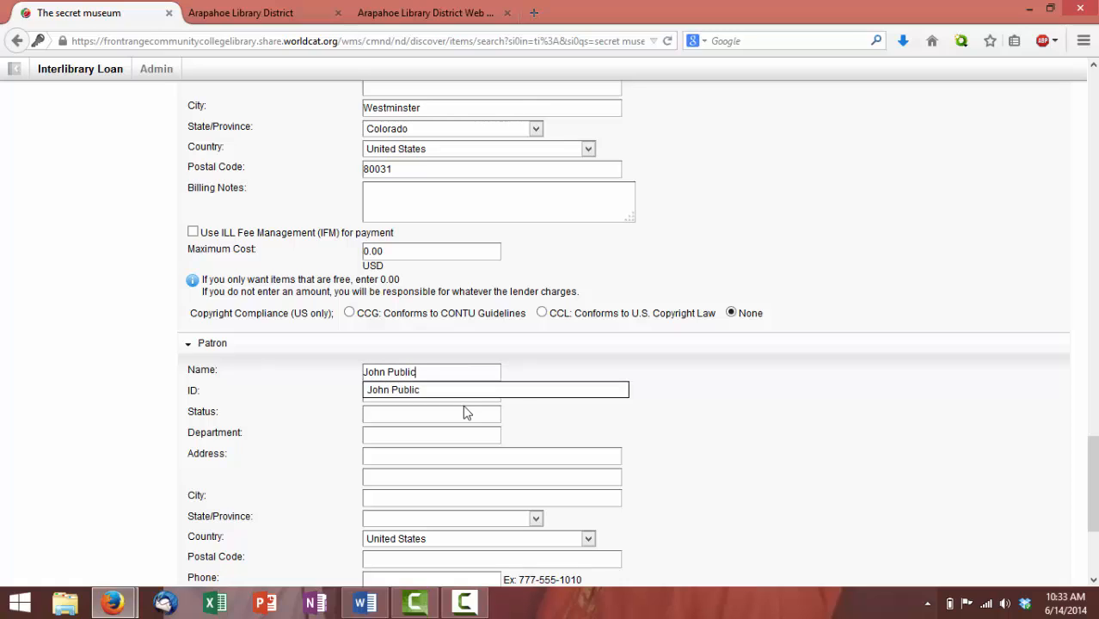
pyautogui.click(517, 392)
pyautogui.write('23')
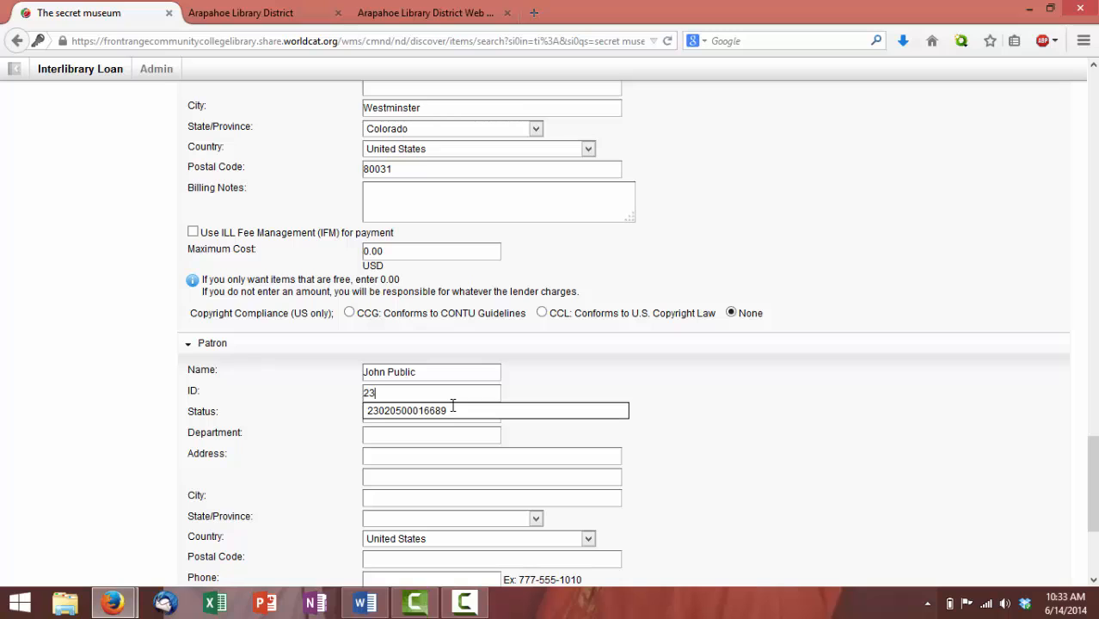
pyautogui.click(538, 413)
# Fill in the patron's e-mail address from the autocomplete suggestion
pyautogui.scroll(-3, 544, 396)
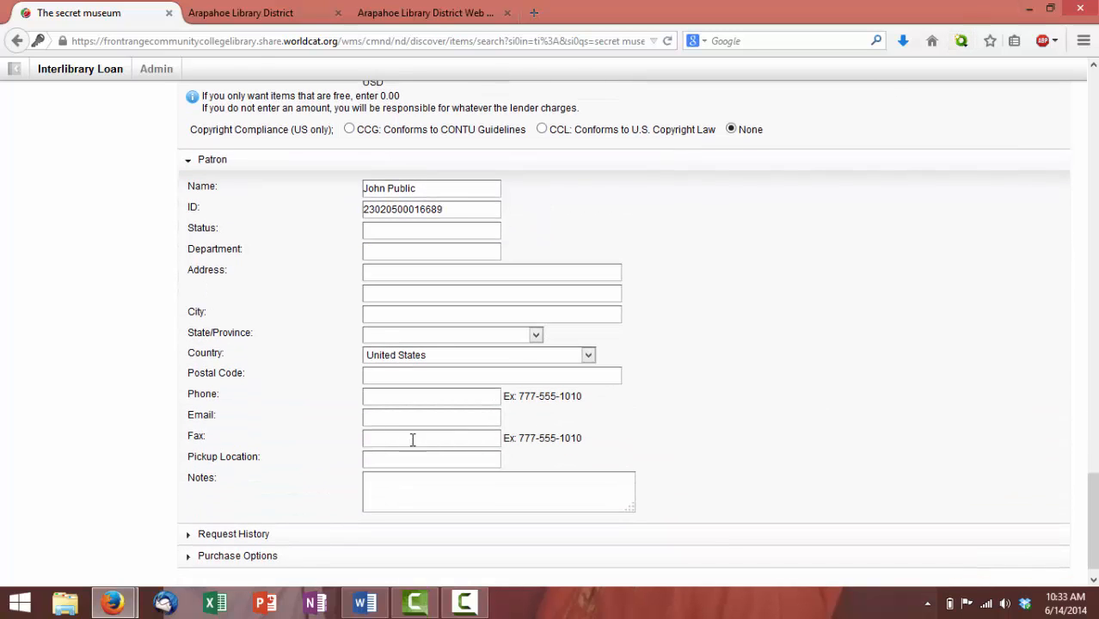
pyautogui.click(433, 413)
pyautogui.write('johnpublic')
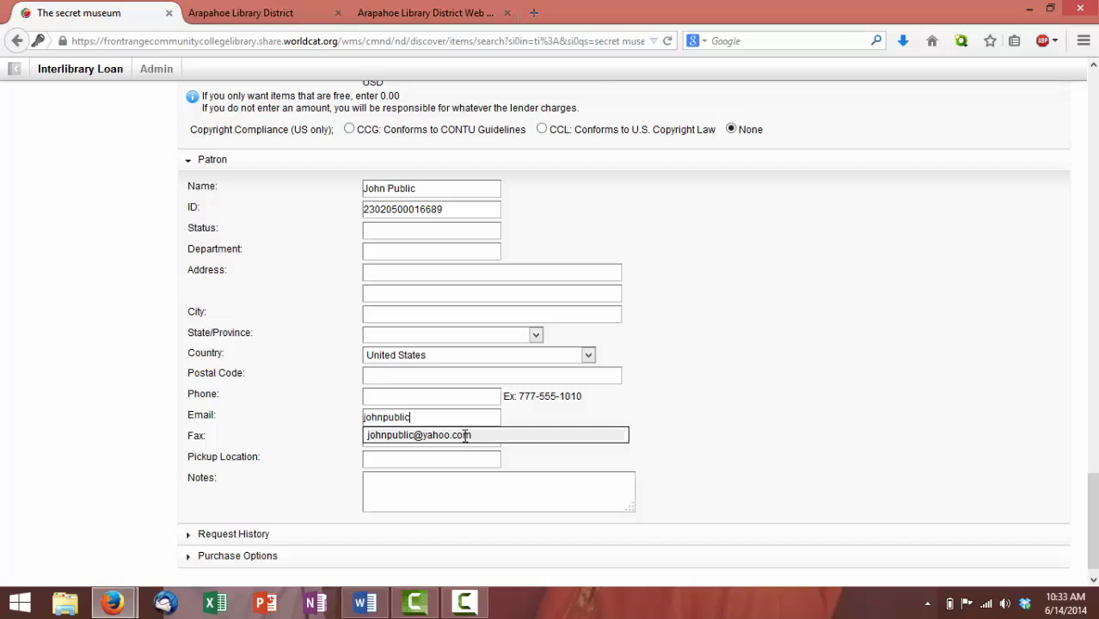
pyautogui.click(464, 438)
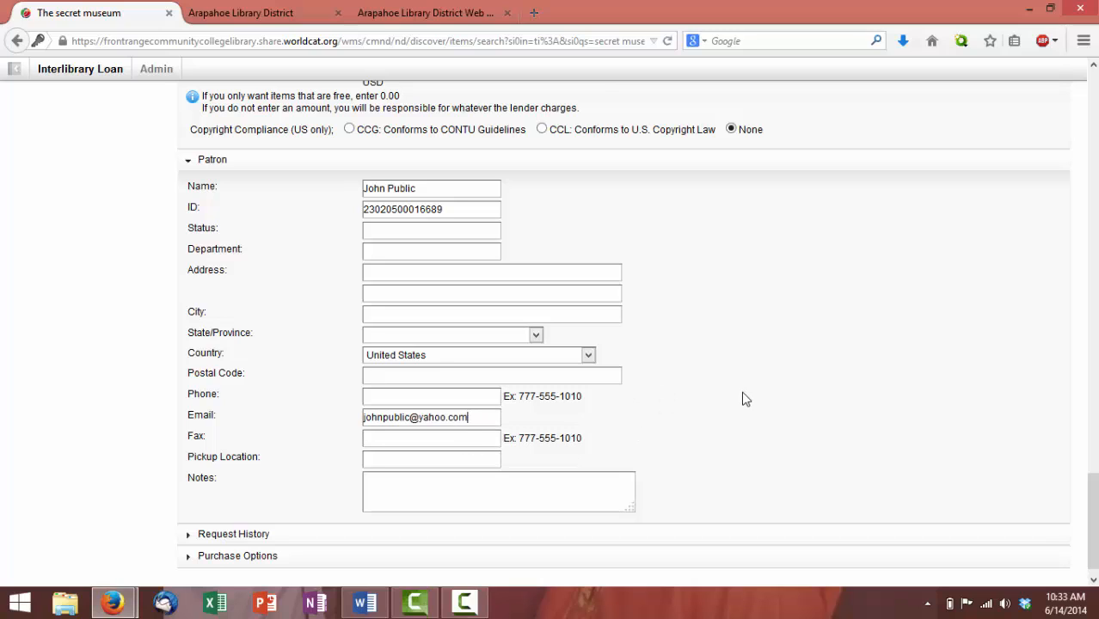
pyautogui.scroll(10, 744, 399)
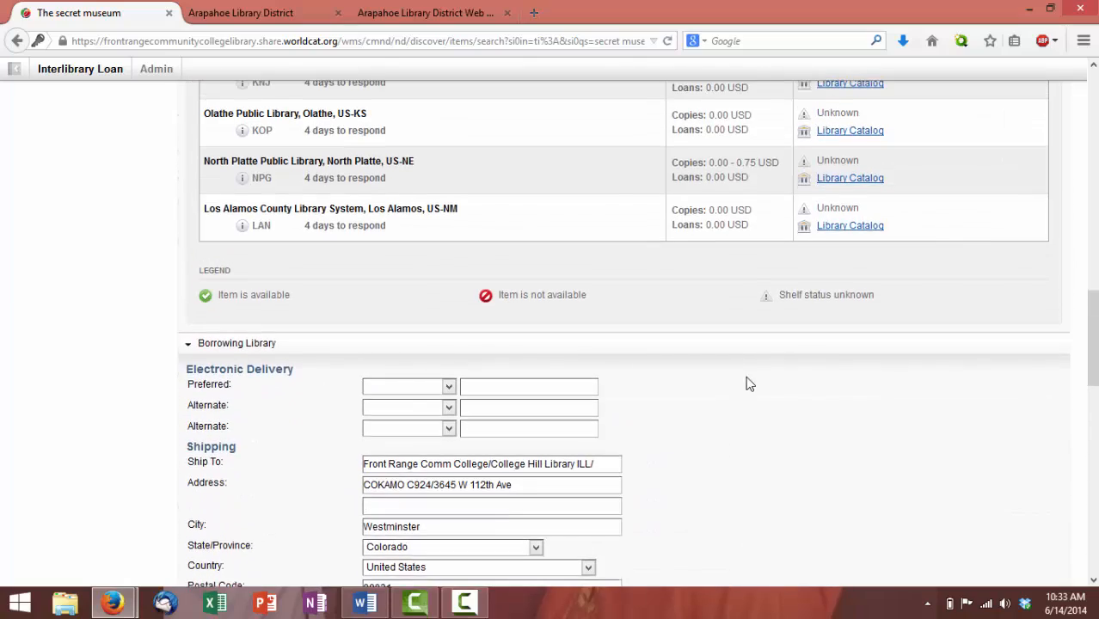
# Send the borrowing request for The secret museum to the seven lenders
pyautogui.scroll(10, 746, 378)
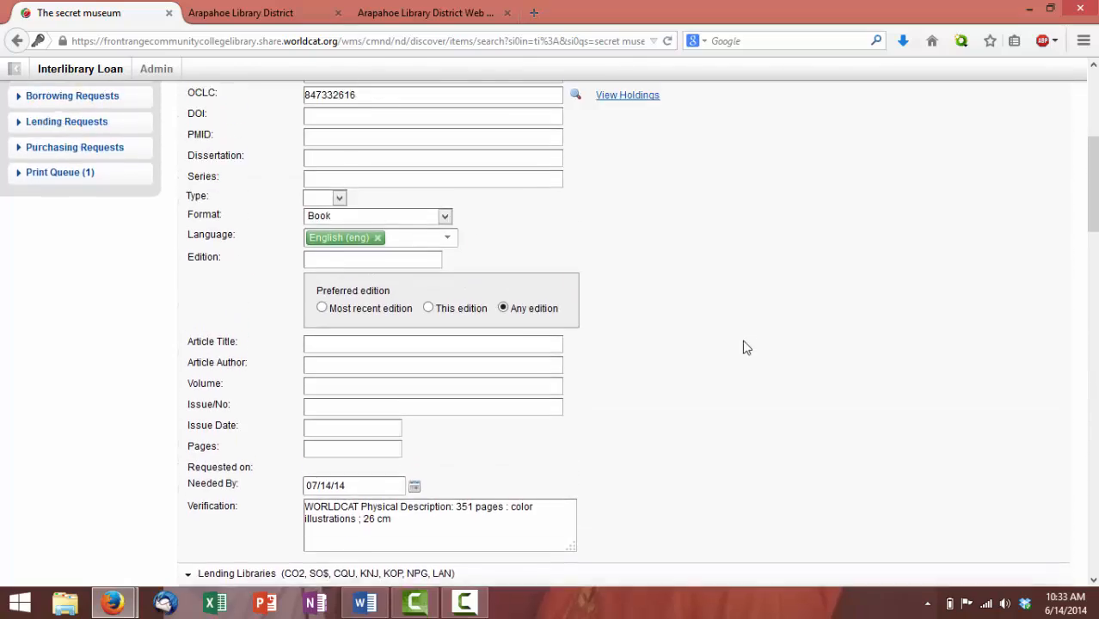
pyautogui.scroll(5, 746, 347)
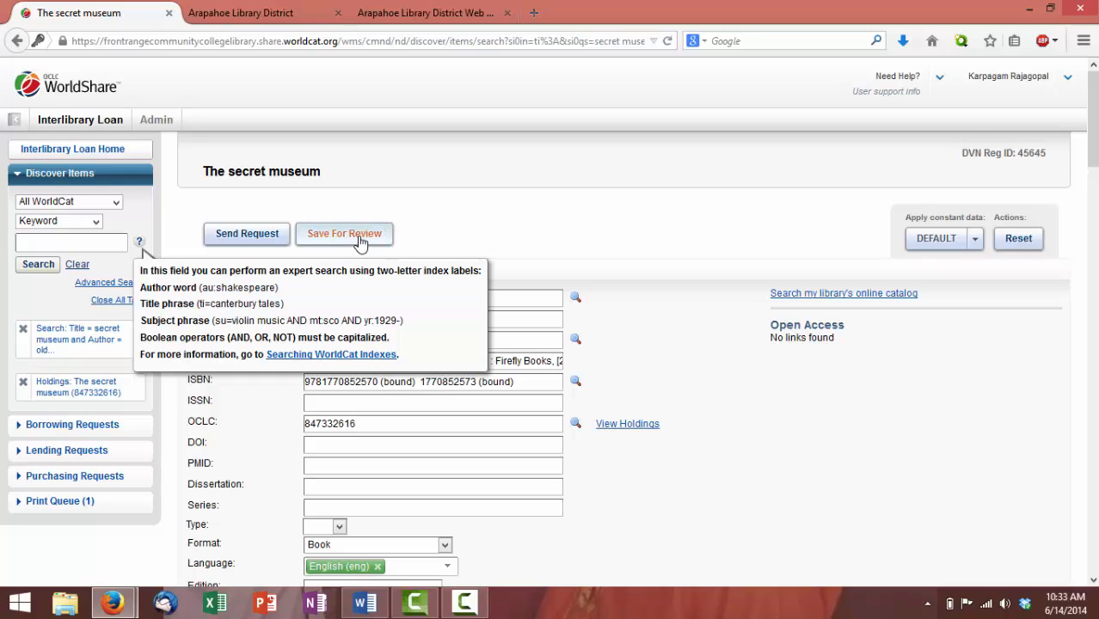
pyautogui.click(269, 235)
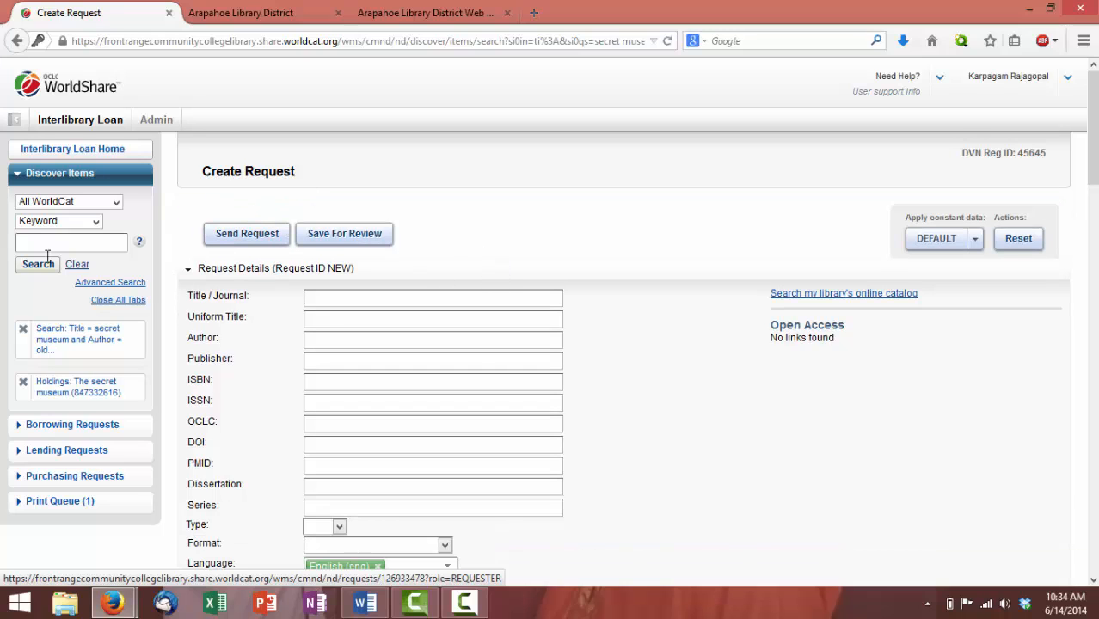
# Open the Borrowing Requests queue Awaiting Response (2)
pyautogui.click(89, 425)
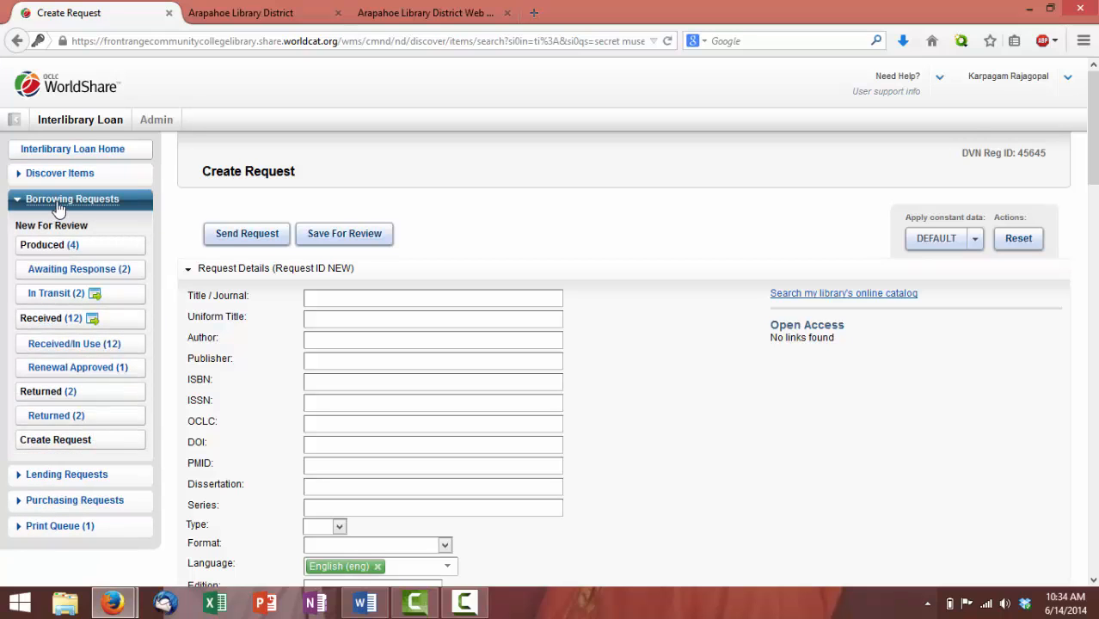
pyautogui.click(73, 273)
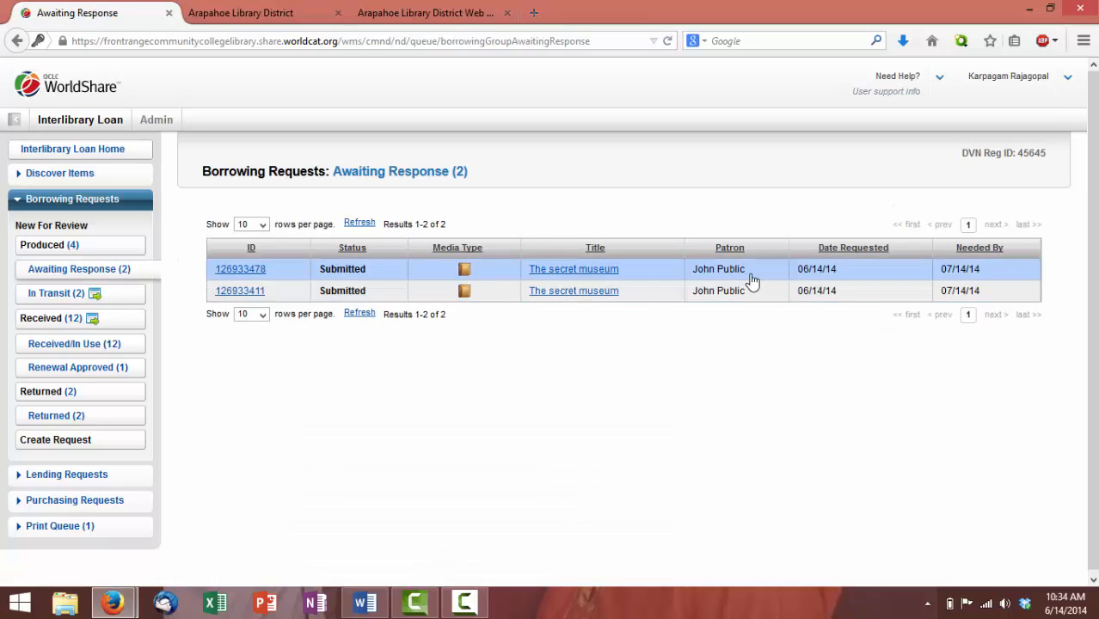
# Open the second The secret museum request and cancel it as a duplicate
pyautogui.click(253, 295)
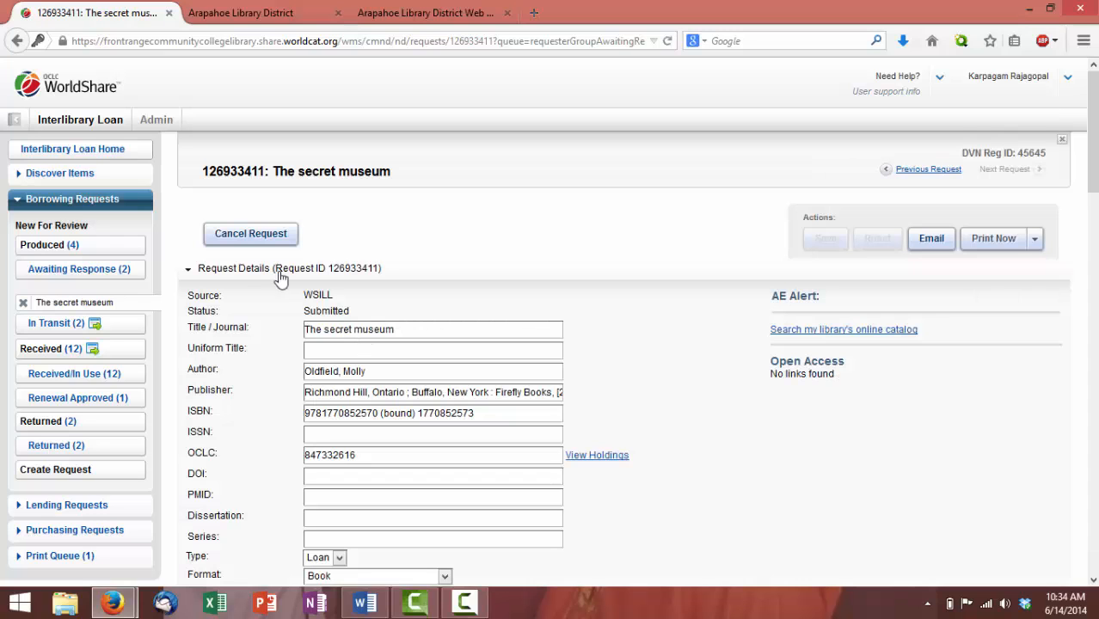
pyautogui.click(244, 240)
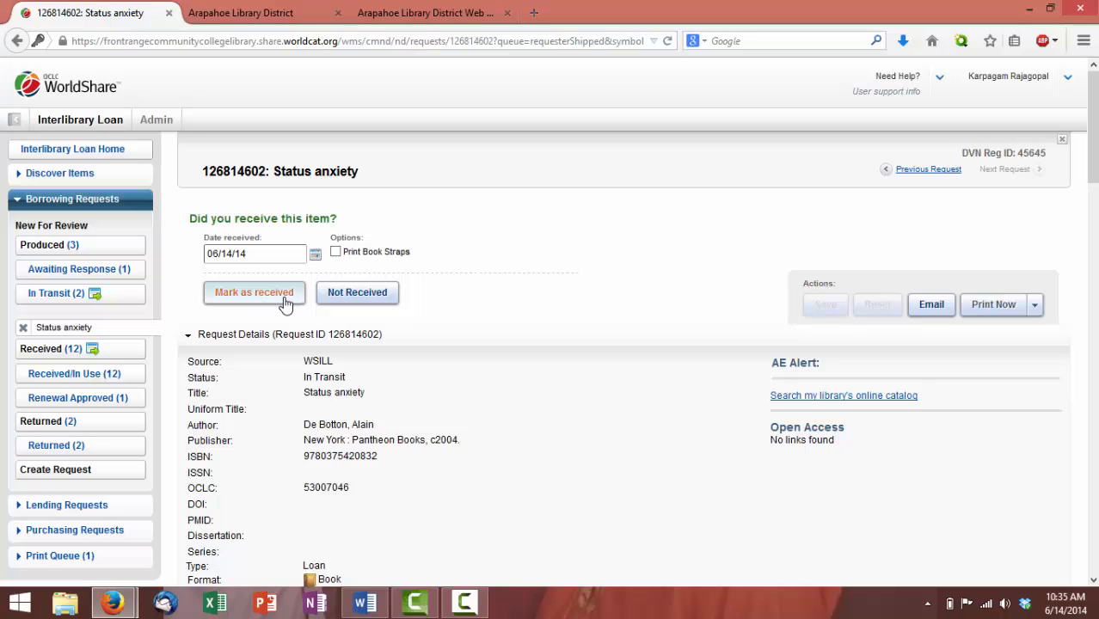
# Scroll through the Status anxiety request's details and Mark as received form, then back up
pyautogui.scroll(-3, 482, 469)
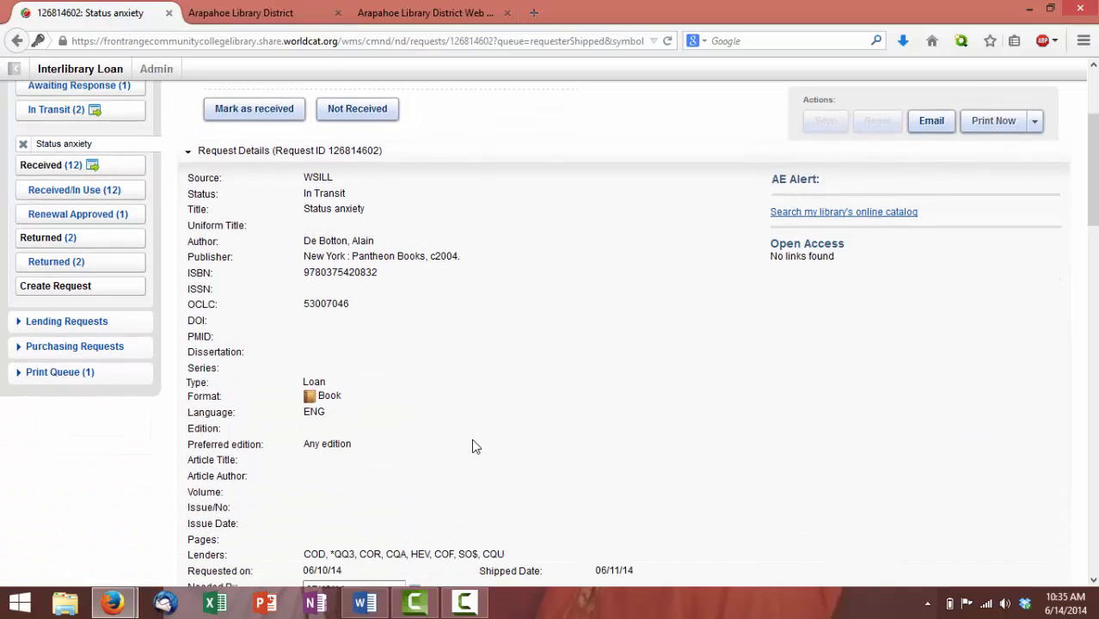
pyautogui.scroll(2, 472, 439)
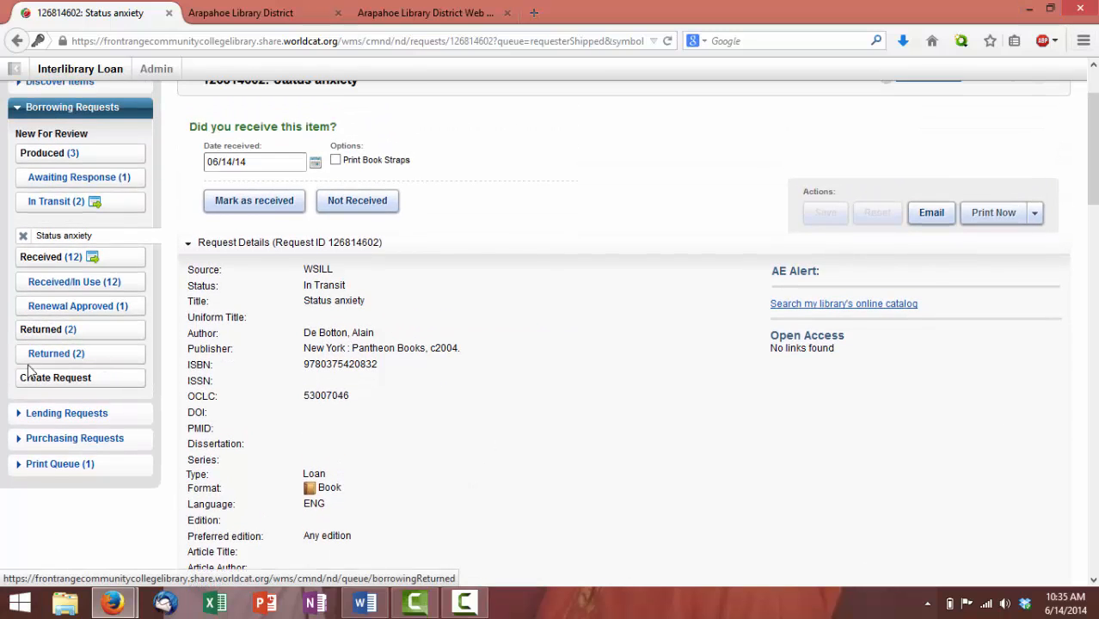
# Review the two Returned borrowing requests, then open the account menu to log out
pyautogui.click(31, 332)
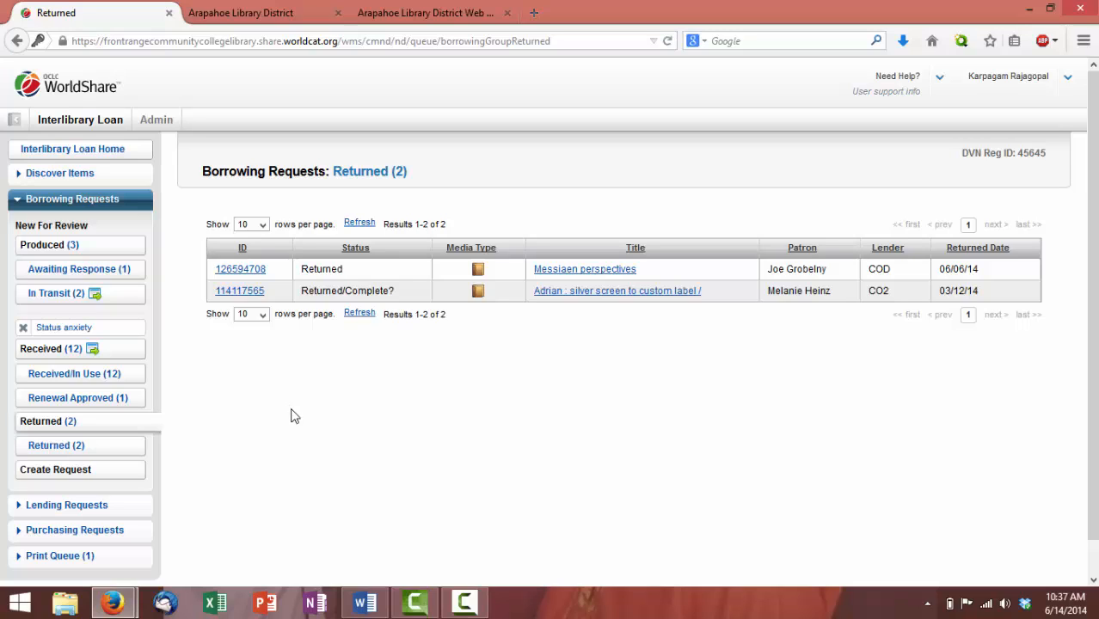
pyautogui.click(1065, 78)
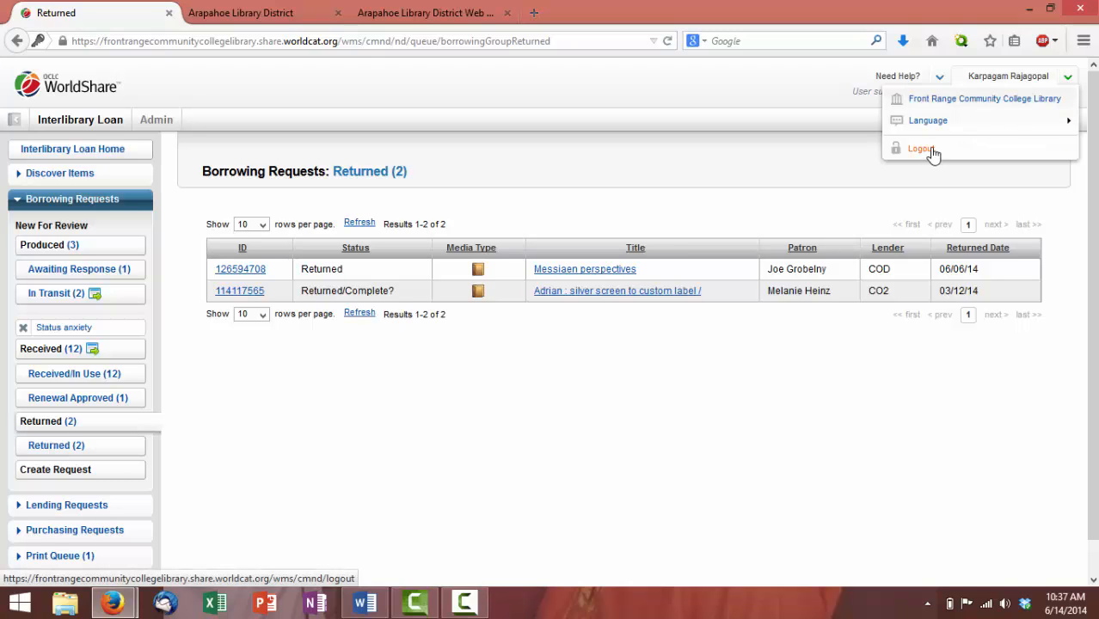